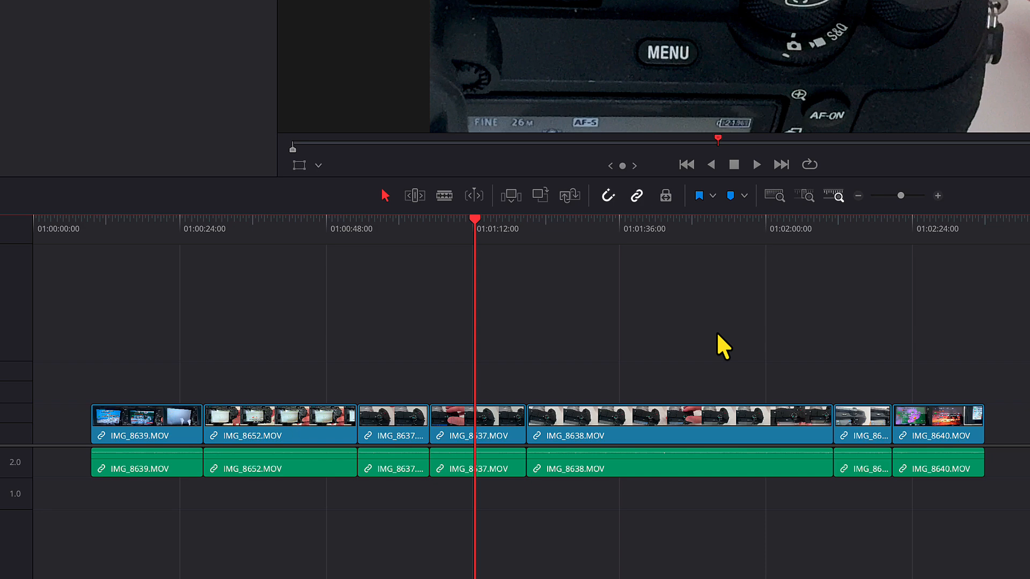
Lift the IMG_8638 clip off the main video track onto the track above
{"action": "left_click", "coordinate": [694, 431]}
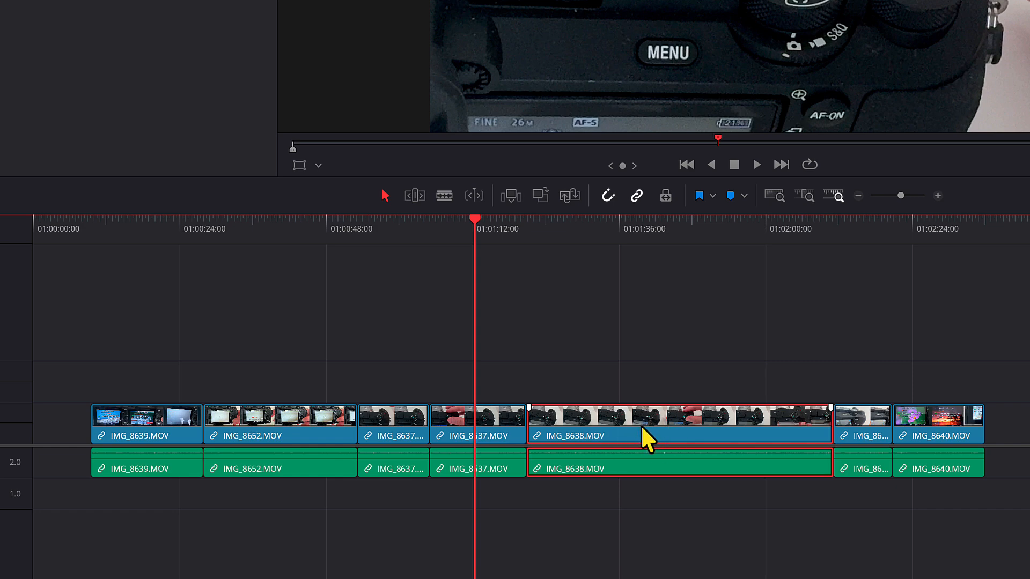
{"action": "left_click_drag", "start_coordinate": [640, 425], "coordinate": [639, 388]}
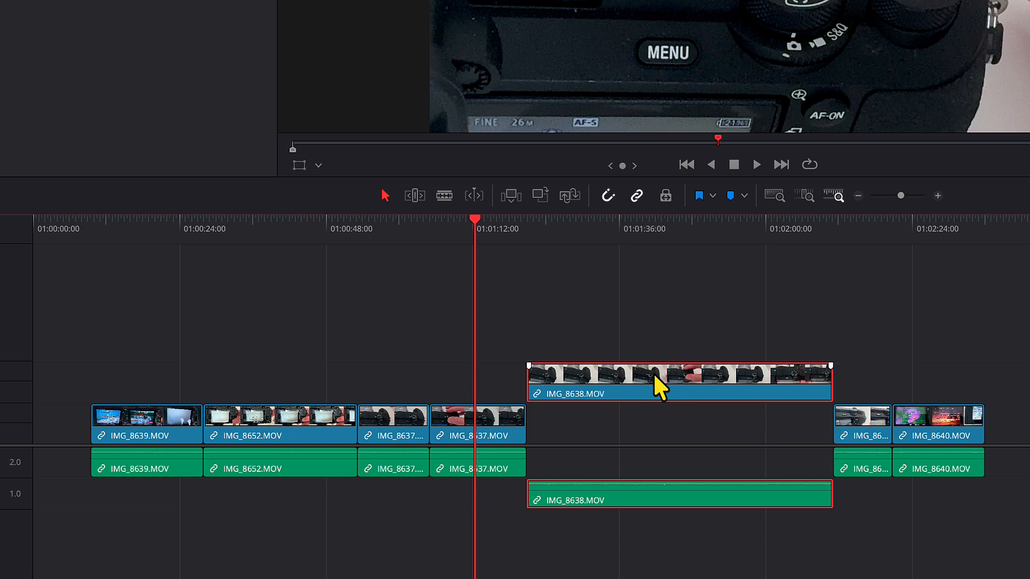
{"action": "mouse_move", "coordinate": [654, 375]}
{"action": "left_mouse_down"}
{"action": "mouse_move", "coordinate": [757, 375]}
{"action": "mouse_move", "coordinate": [371, 378]}
{"action": "mouse_move", "coordinate": [655, 382]}
{"action": "left_mouse_up"}
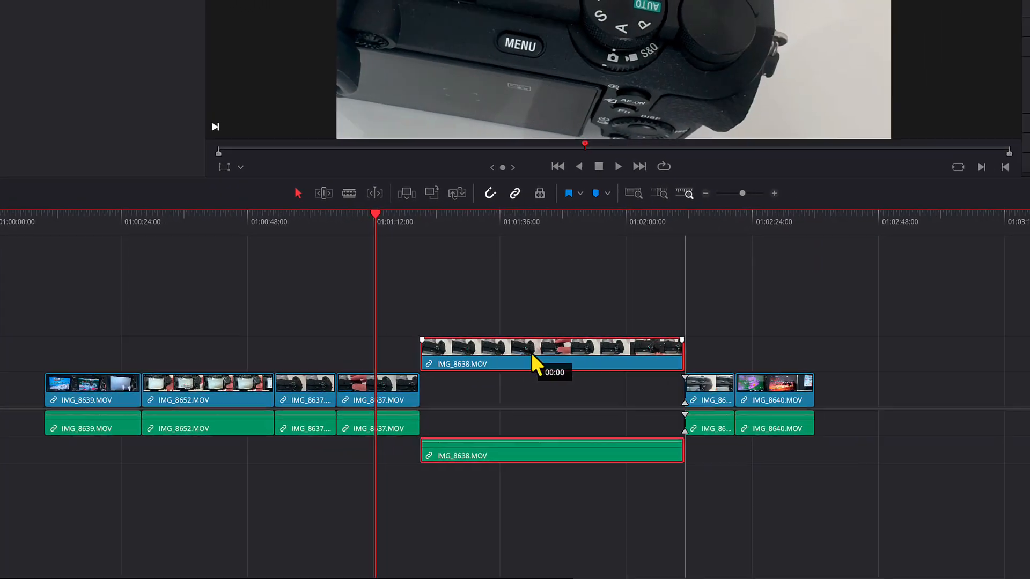
Move the IMG_8638 clip to the end of the timeline and then back into its original gap
{"action": "left_click_drag", "start_coordinate": [532, 355], "coordinate": [941, 376]}
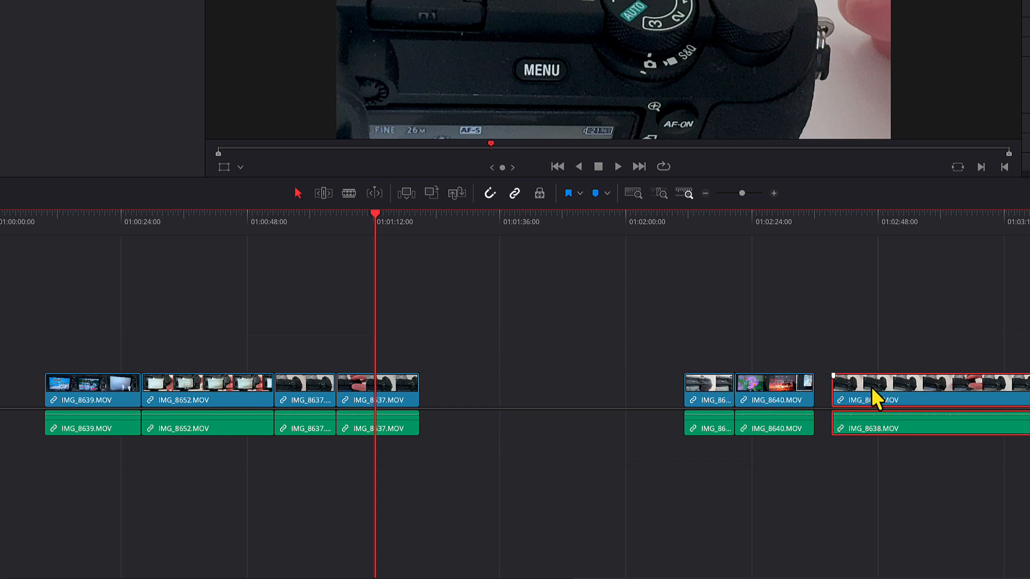
{"action": "left_click_drag", "start_coordinate": [871, 388], "coordinate": [462, 376]}
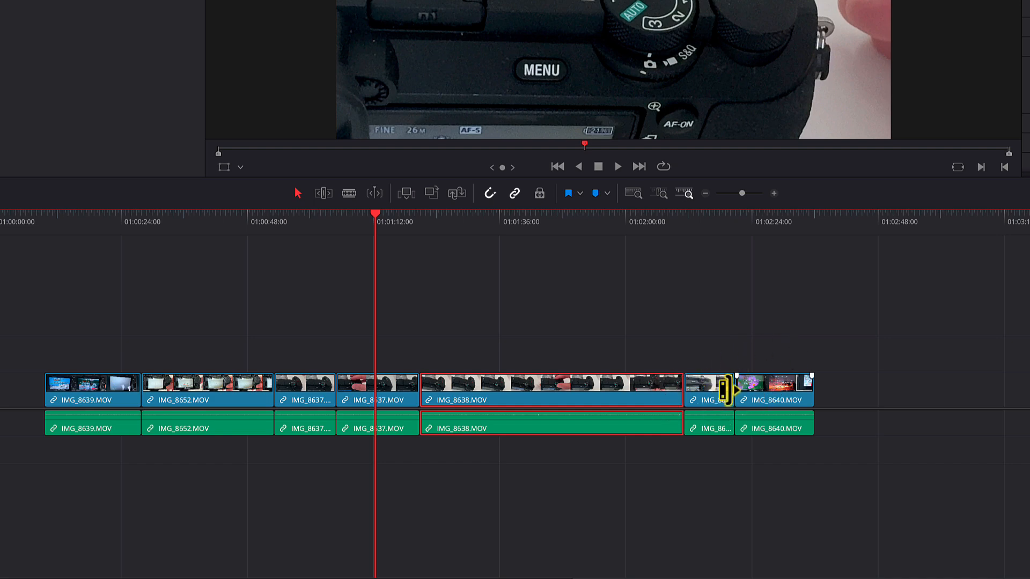
Reorder the last clips so IMG_8640 comes before the short IMG_86.. clip at the end of the timeline
{"action": "left_click_drag", "start_coordinate": [719, 390], "coordinate": [852, 379]}
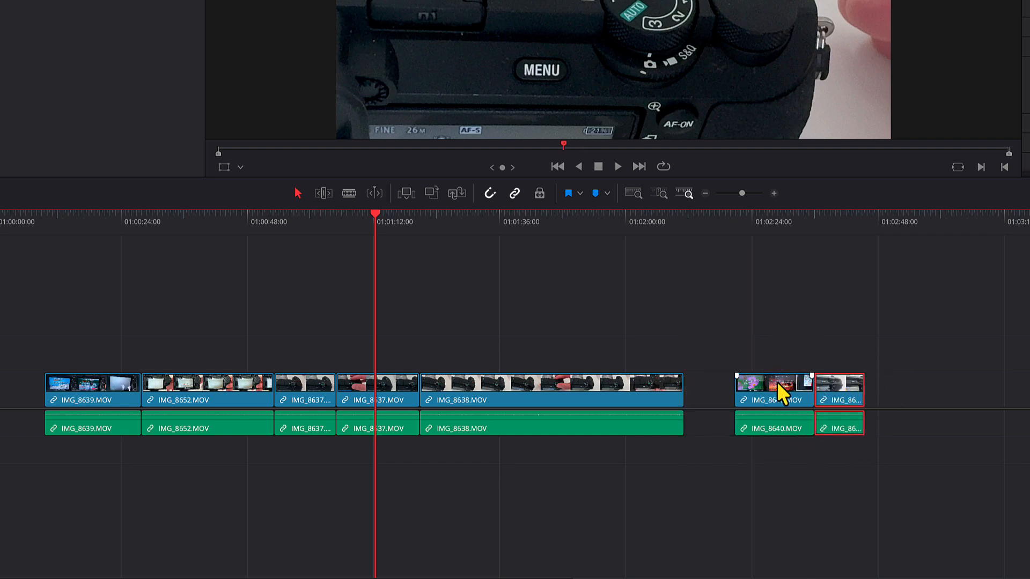
{"action": "left_click_drag", "start_coordinate": [776, 382], "coordinate": [728, 389]}
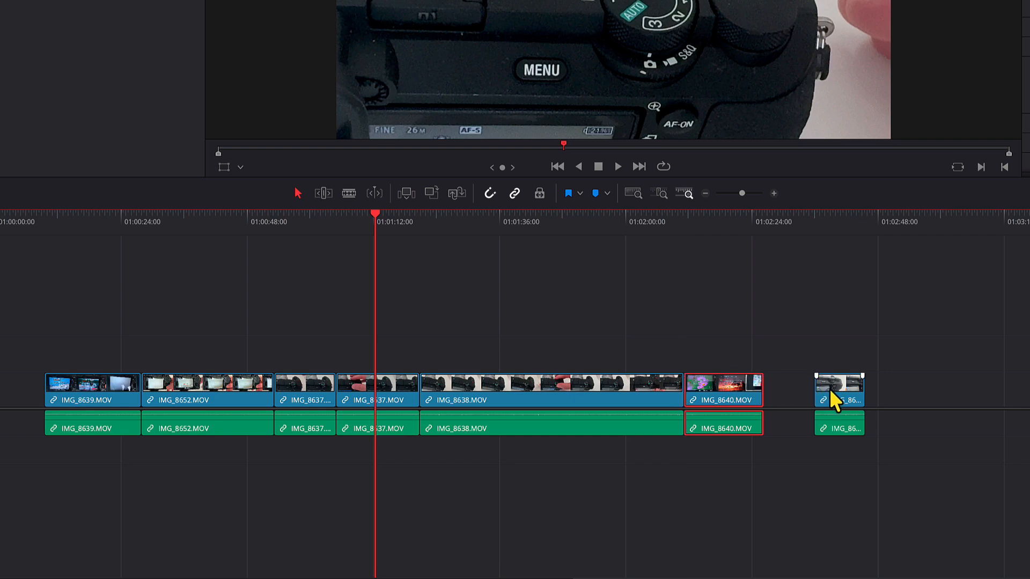
{"action": "left_click_drag", "start_coordinate": [829, 388], "coordinate": [781, 394]}
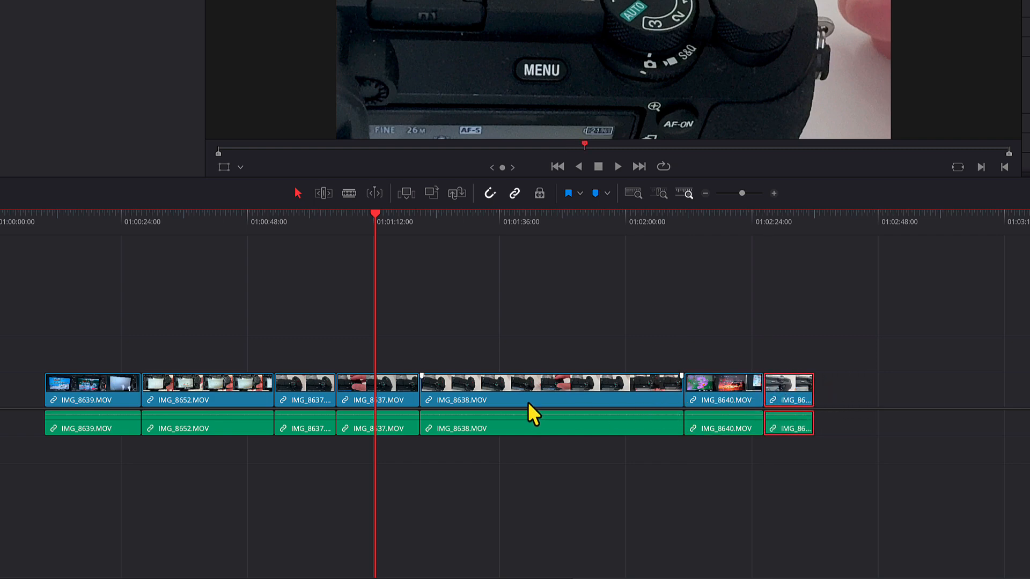
Trim the start of the IMG_8638 clip inward and drag it back out to its original length
{"action": "left_click", "coordinate": [416, 391]}
{"action": "left_click", "coordinate": [504, 355]}
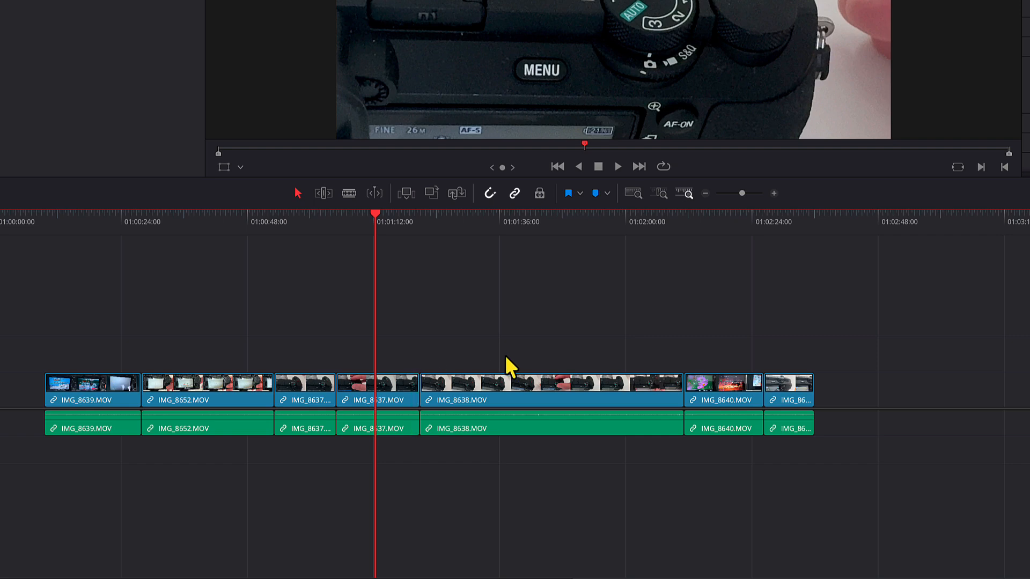
{"action": "left_click", "coordinate": [512, 399]}
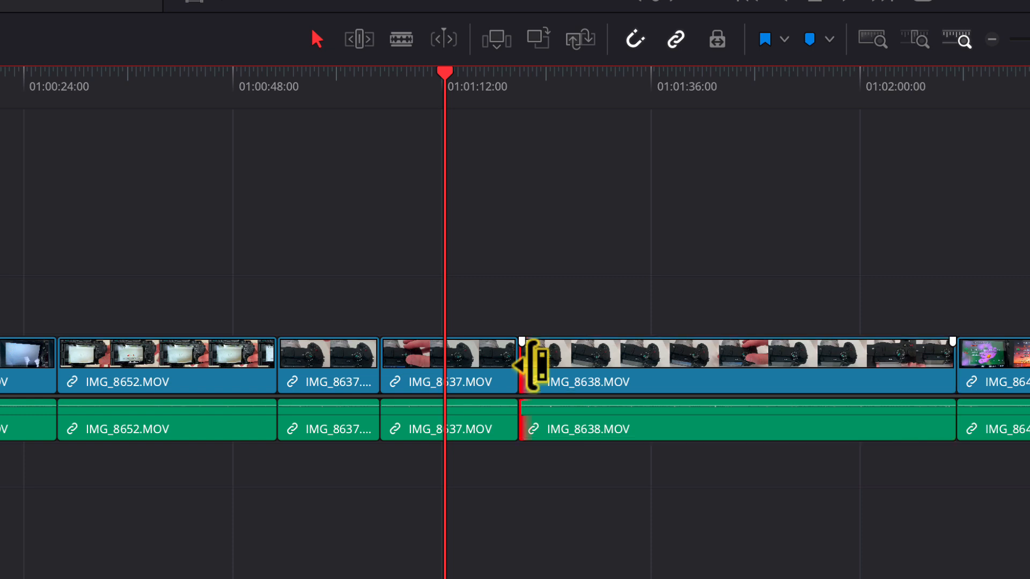
{"action": "left_click_drag", "start_coordinate": [534, 366], "coordinate": [650, 368]}
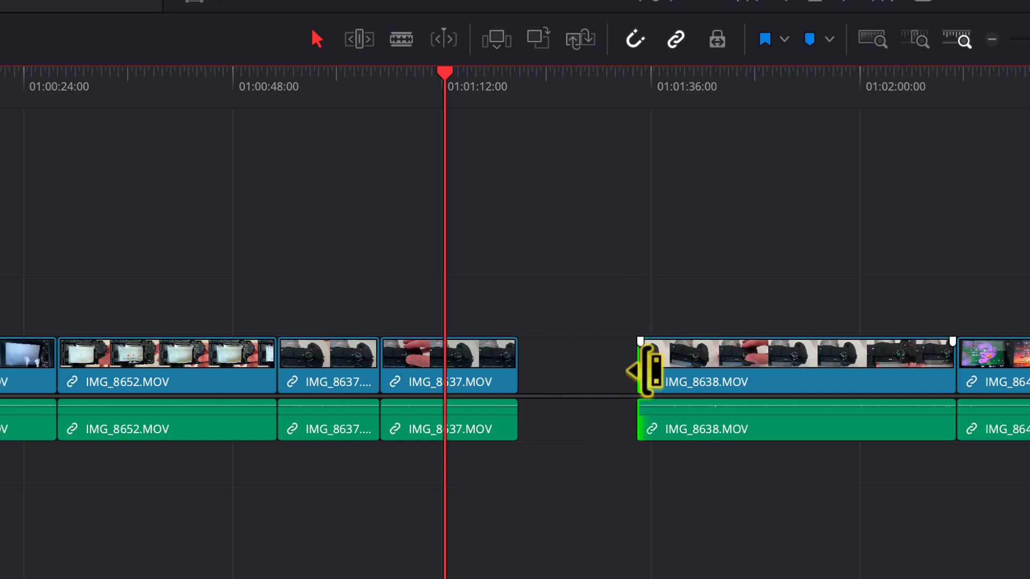
{"action": "left_click_drag", "start_coordinate": [650, 379], "coordinate": [531, 376]}
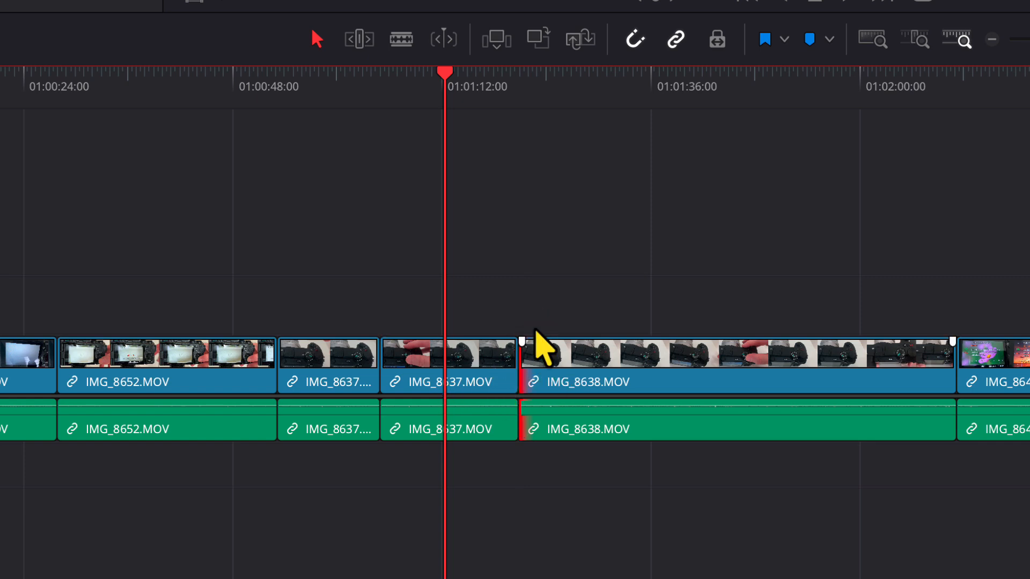
Move the IMG_8638 clip up onto the track above
{"action": "left_click", "coordinate": [550, 373]}
{"action": "left_click_drag", "start_coordinate": [551, 365], "coordinate": [557, 307]}
{"action": "left_click", "coordinate": [528, 316]}
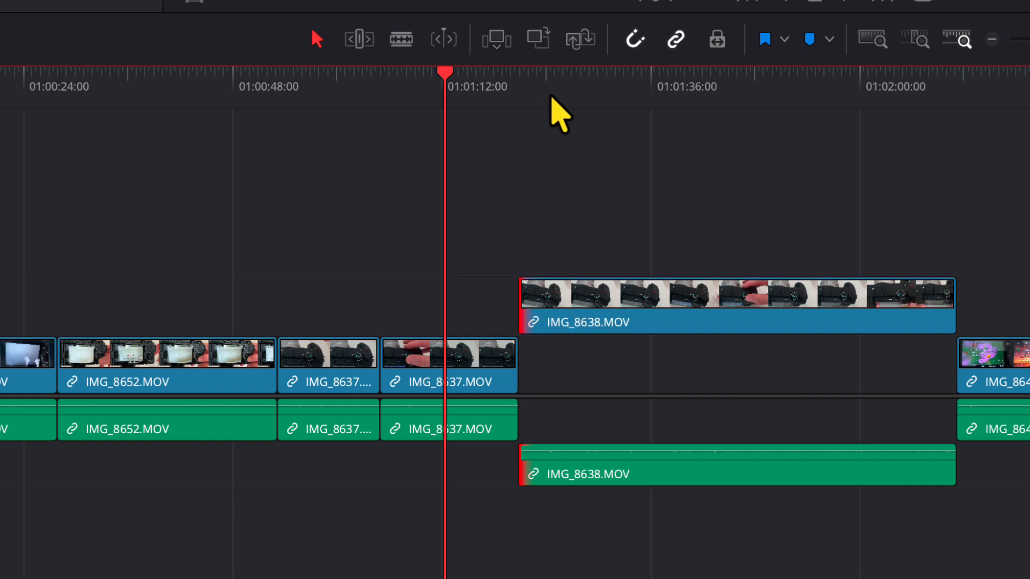
Place the playhead near IMG_8638's start and return the clip to the main track, butted against the previous clip
{"action": "left_click", "coordinate": [534, 85]}
{"action": "left_click", "coordinate": [574, 310]}
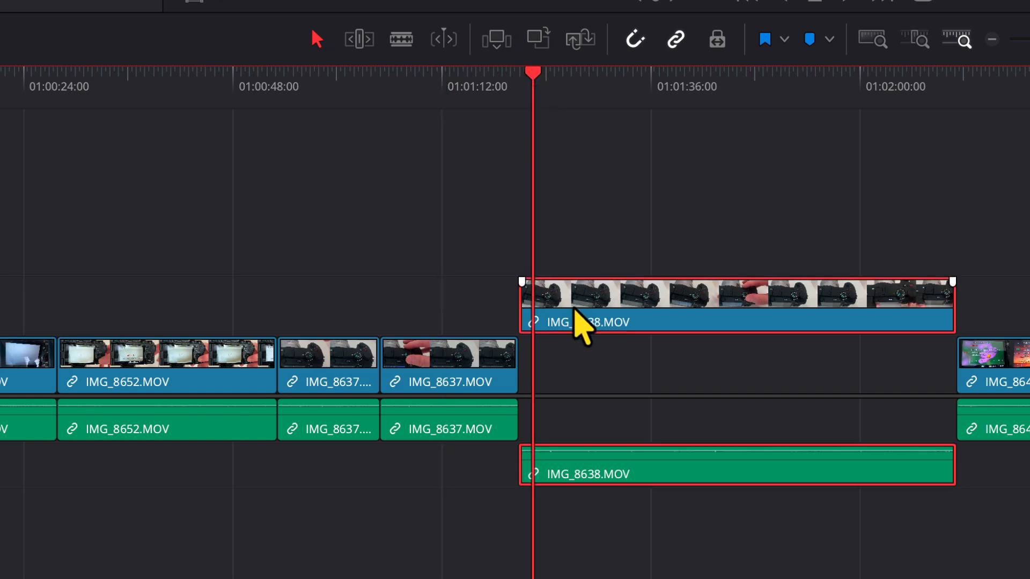
{"action": "left_click_drag", "start_coordinate": [575, 310], "coordinate": [636, 363]}
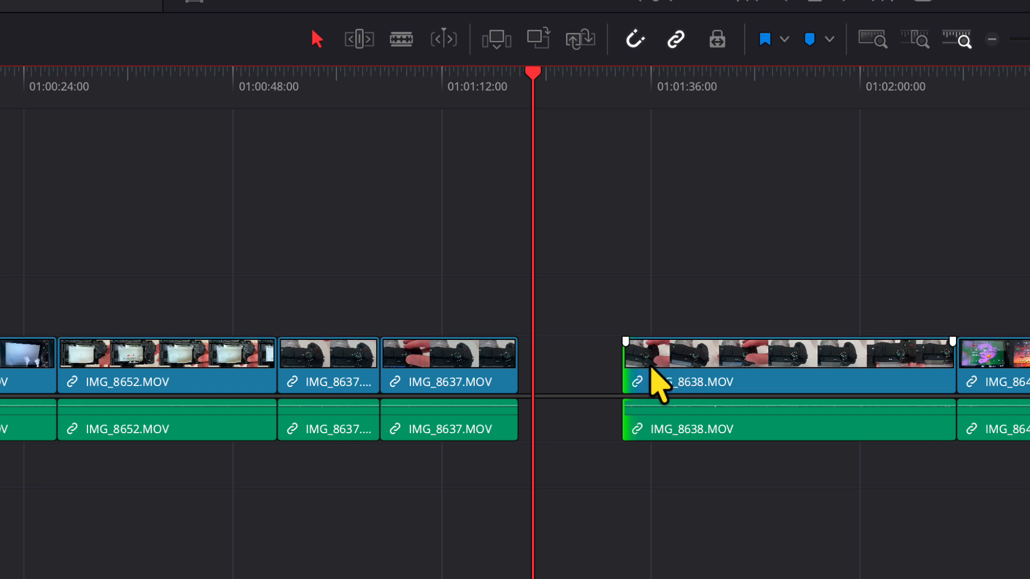
{"action": "left_click_drag", "start_coordinate": [623, 375], "coordinate": [534, 378]}
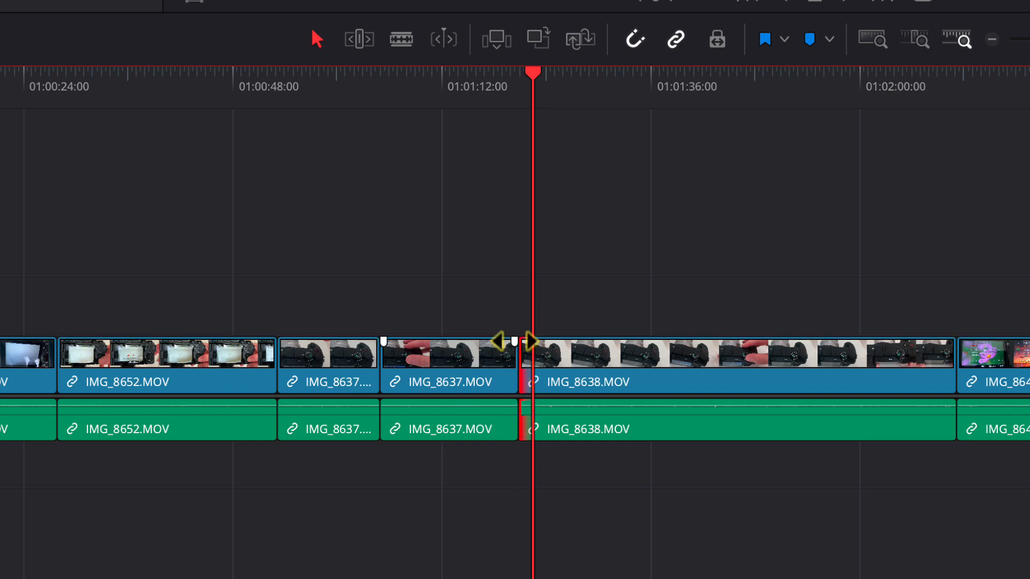
Try moving the second IMG_8637 clip onto the track above, then undo those changes
{"action": "left_click", "coordinate": [457, 366]}
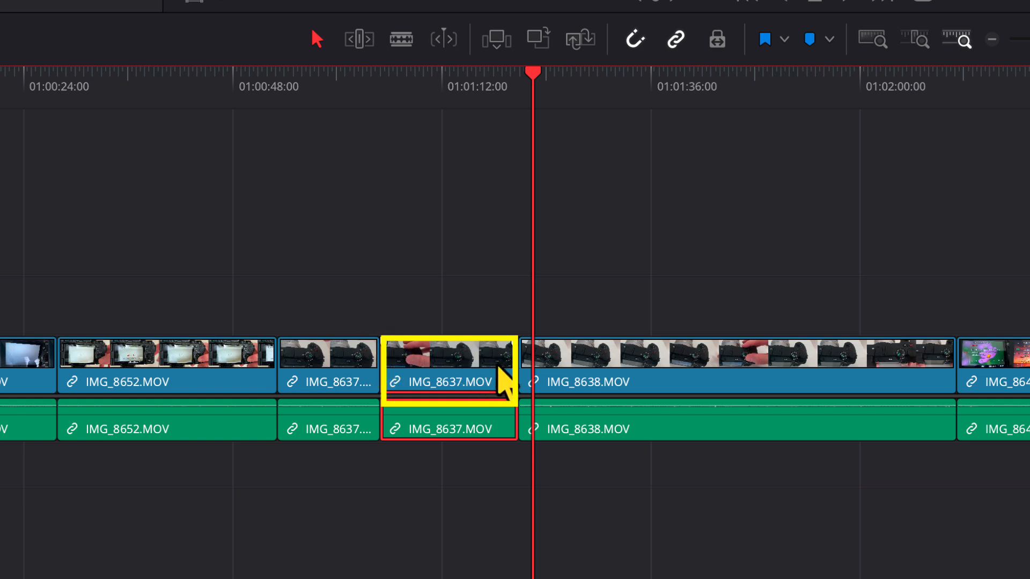
{"action": "left_click_drag", "start_coordinate": [498, 366], "coordinate": [566, 304]}
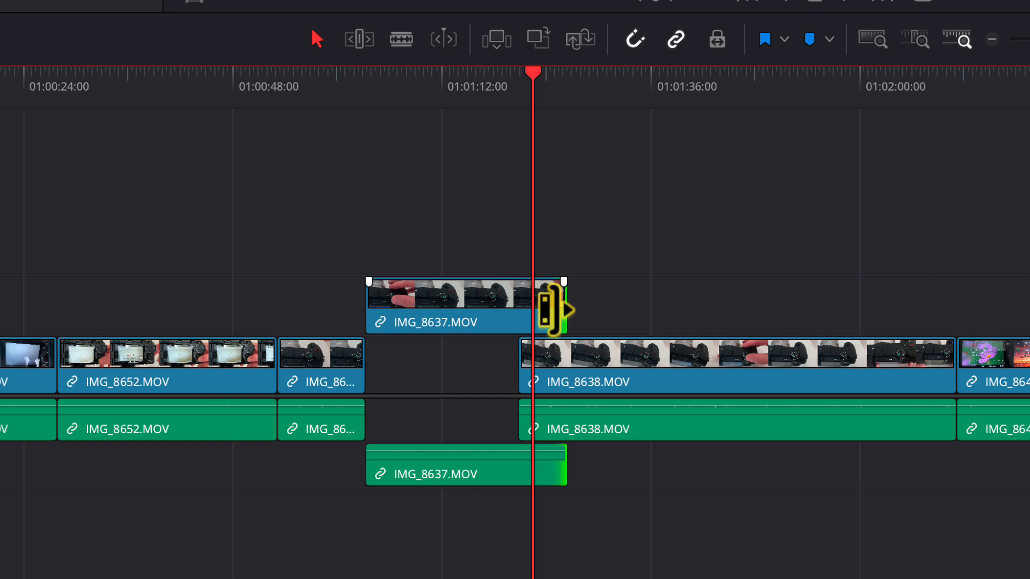
{"action": "key", "text": "ctrl+z"}
{"action": "key", "text": "ctrl+z"}
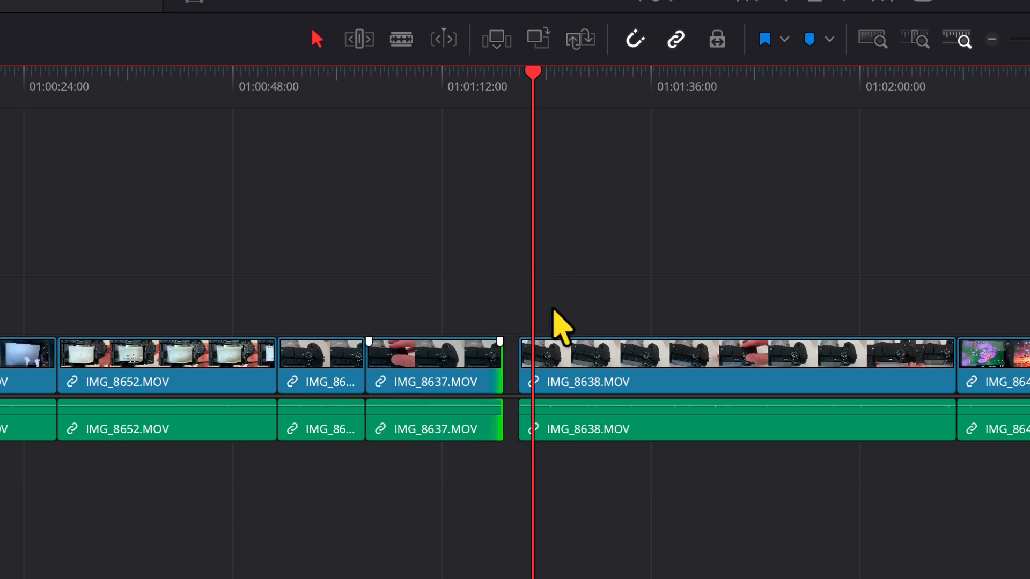
{"action": "key", "text": "ctrl+z"}
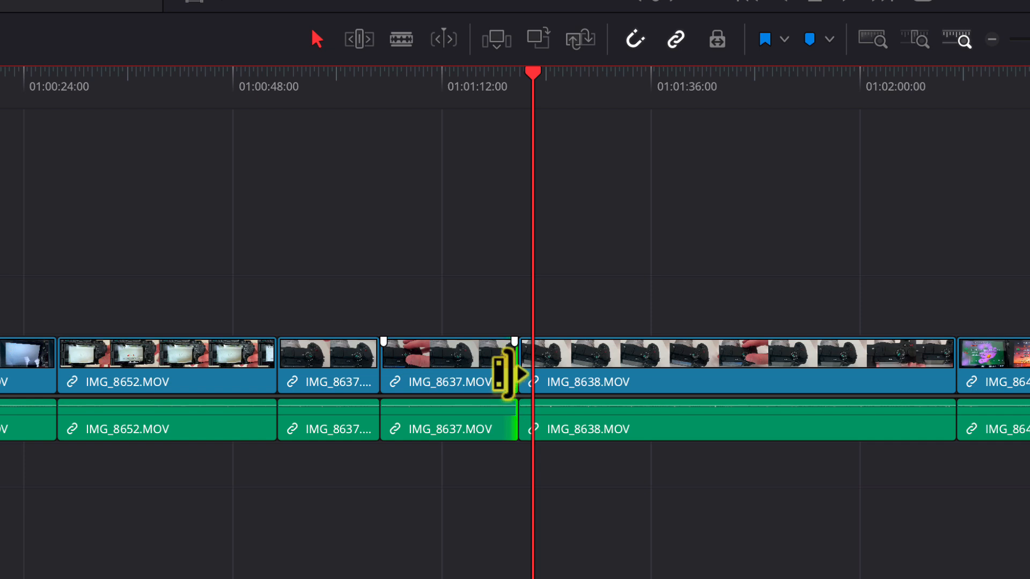
Try to extend the end of the second IMG_8637 clip into the adjoining IMG_8638 clip
{"action": "left_click_drag", "start_coordinate": [507, 374], "coordinate": [566, 374]}
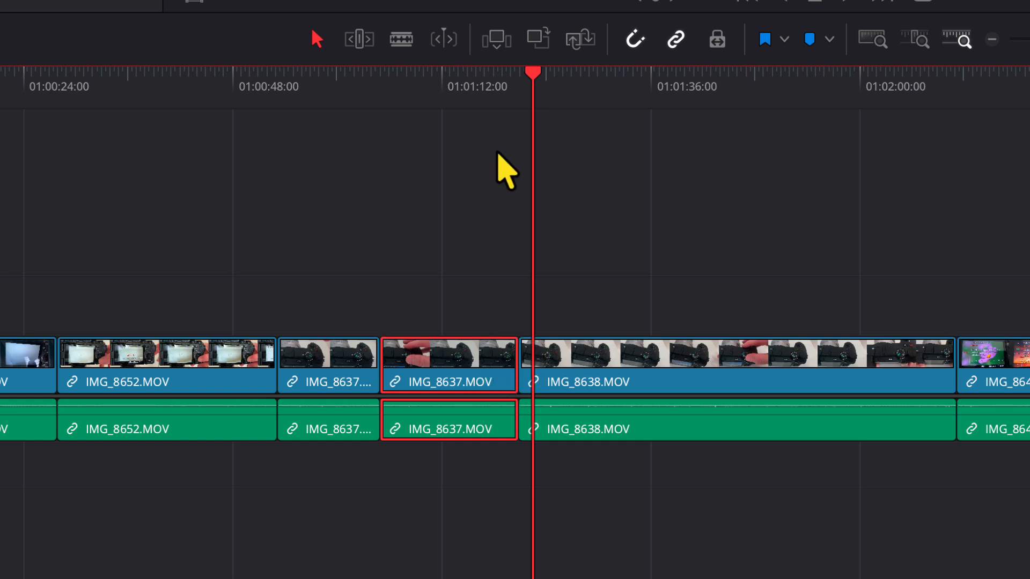
{"action": "left_click", "coordinate": [508, 370]}
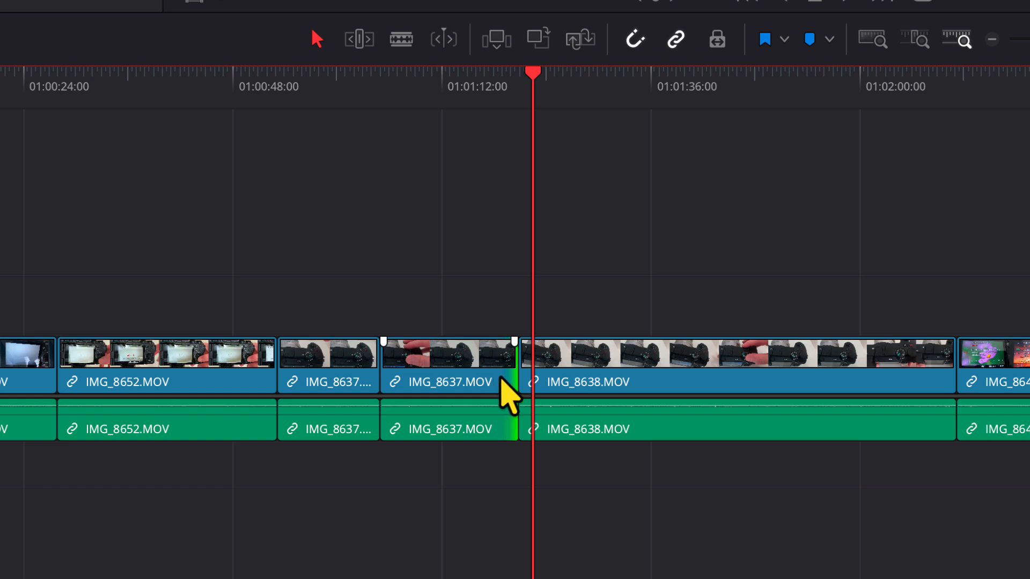
{"action": "left_click", "coordinate": [570, 385]}
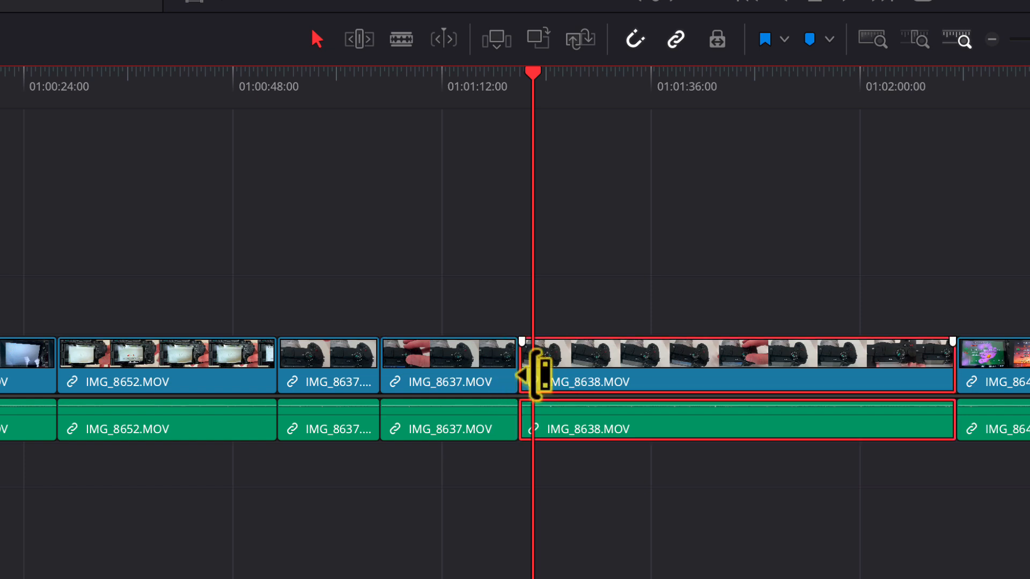
{"action": "left_click", "coordinate": [488, 87]}
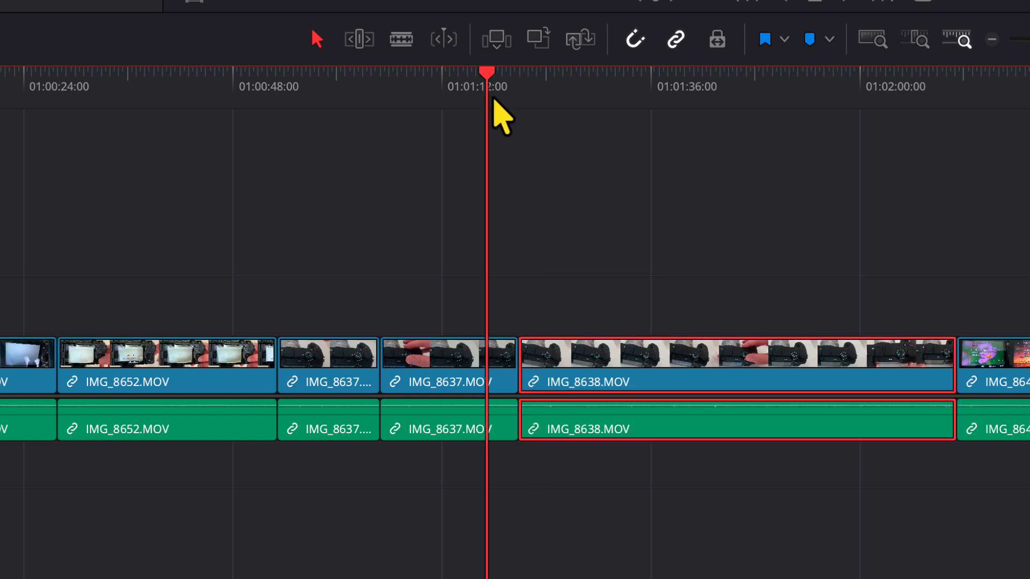
{"action": "left_click", "coordinate": [537, 365]}
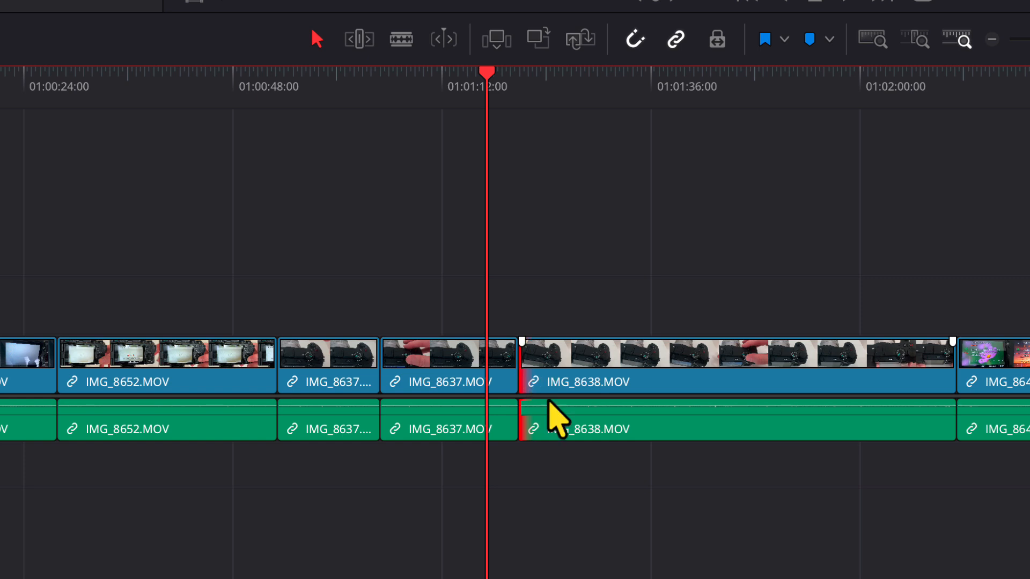
{"action": "left_click", "coordinate": [516, 394]}
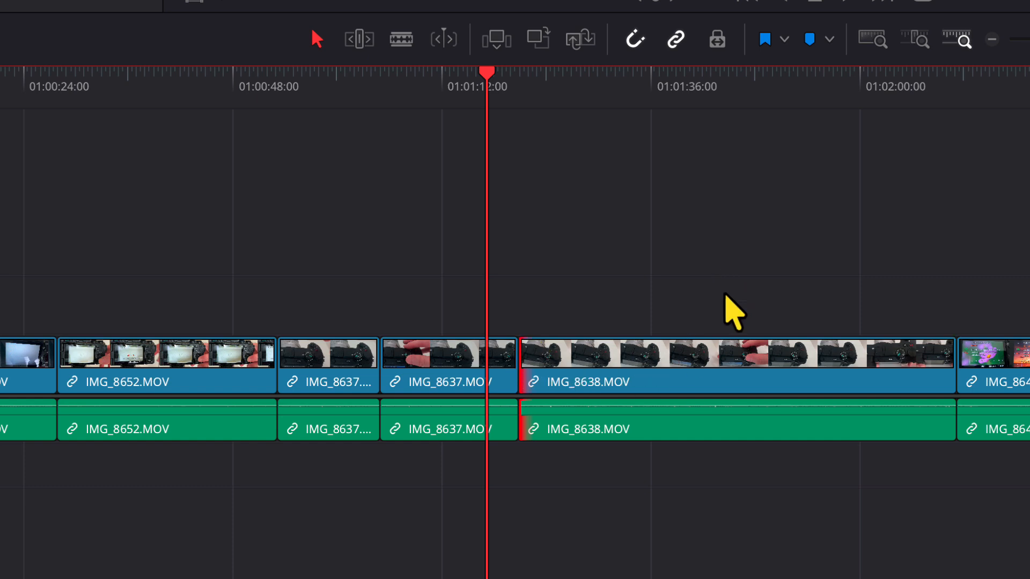
Slide the IMG_8638 clip left over the end of IMG_8637 and move it back
{"action": "left_click", "coordinate": [719, 378]}
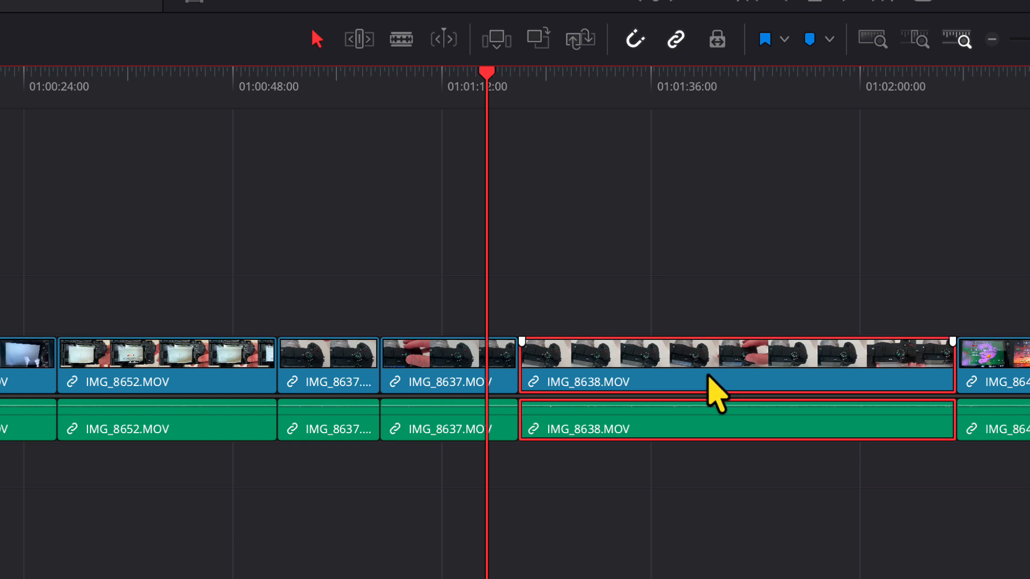
{"action": "left_click_drag", "start_coordinate": [708, 376], "coordinate": [632, 383]}
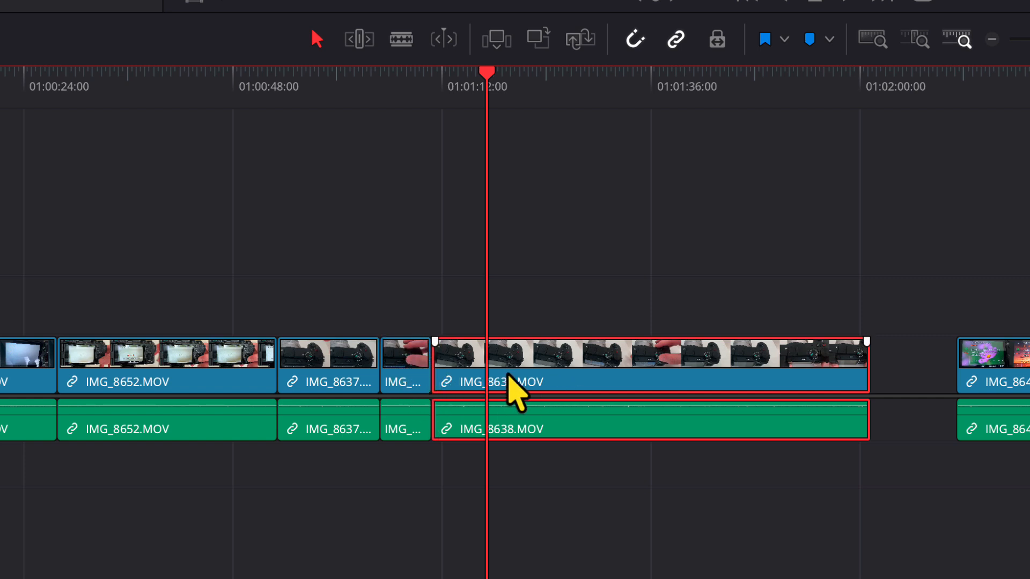
{"action": "left_click_drag", "start_coordinate": [509, 376], "coordinate": [647, 380]}
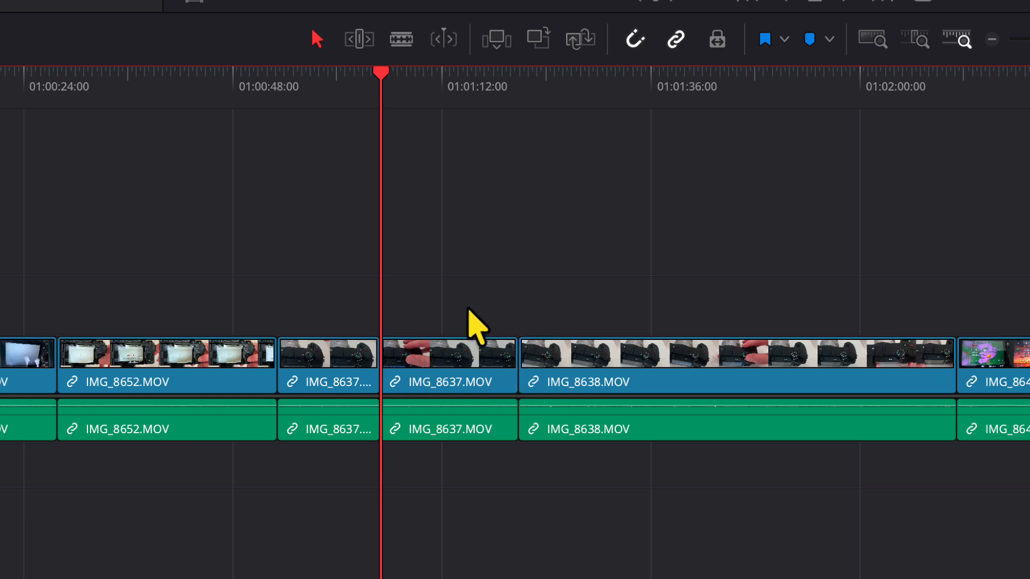
Roll the edit point between the second IMG_8637 clip and IMG_8638 later in time
{"action": "left_click", "coordinate": [518, 370]}
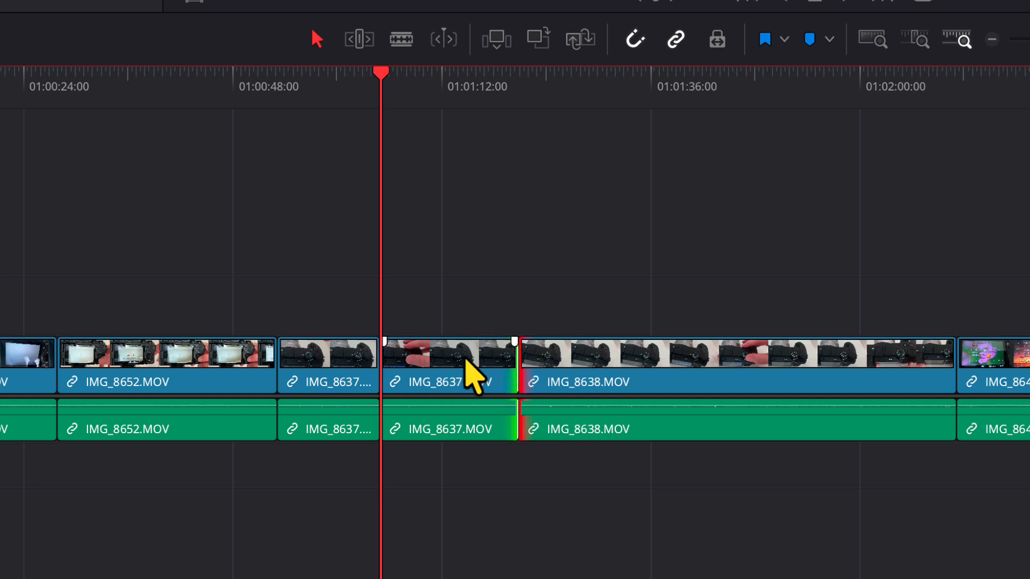
{"action": "left_click", "coordinate": [607, 372]}
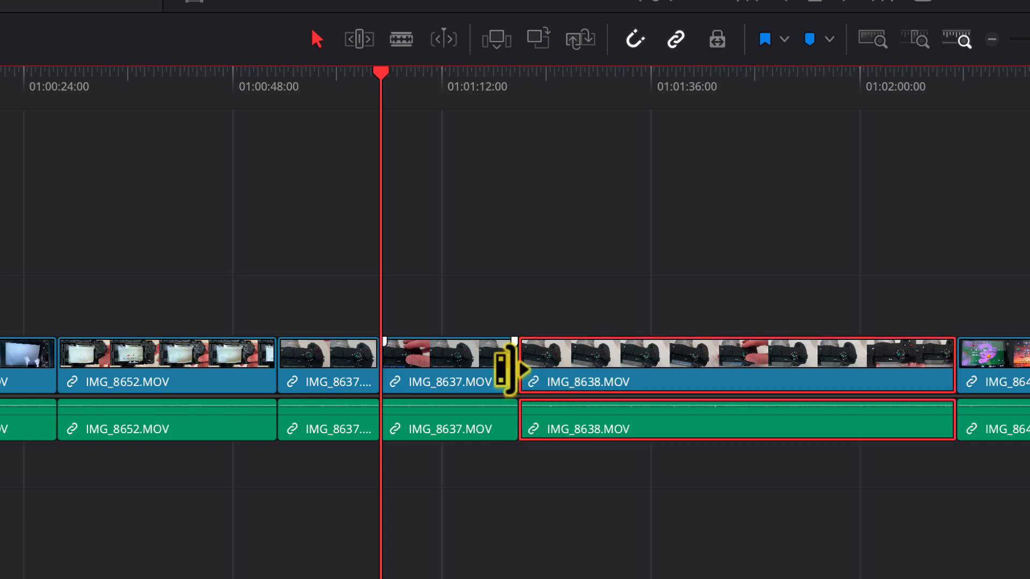
{"action": "left_click_drag", "start_coordinate": [518, 370], "coordinate": [544, 370]}
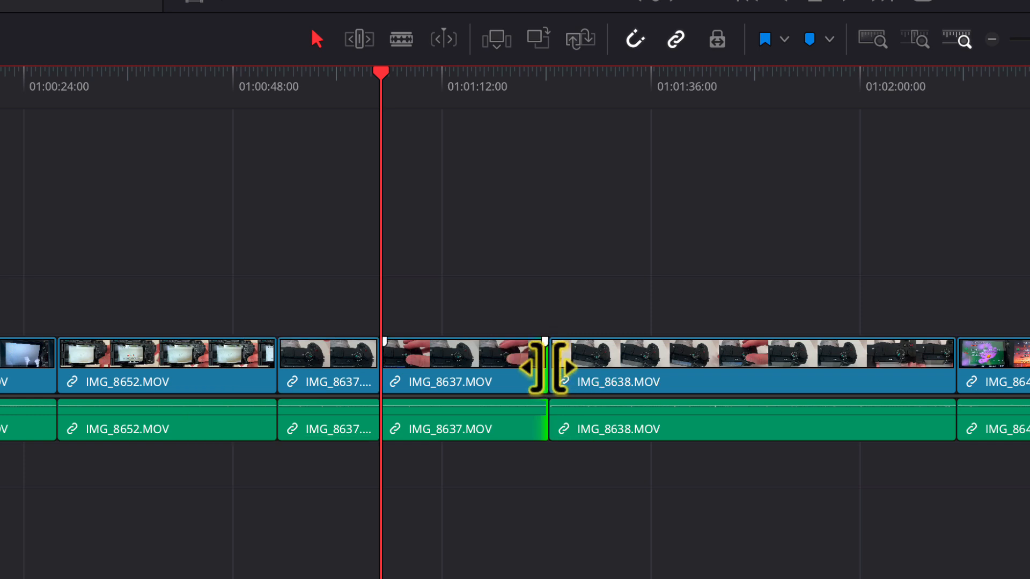
{"action": "left_click_drag", "start_coordinate": [548, 370], "coordinate": [564, 390]}
{"action": "left_click", "coordinate": [427, 101]}
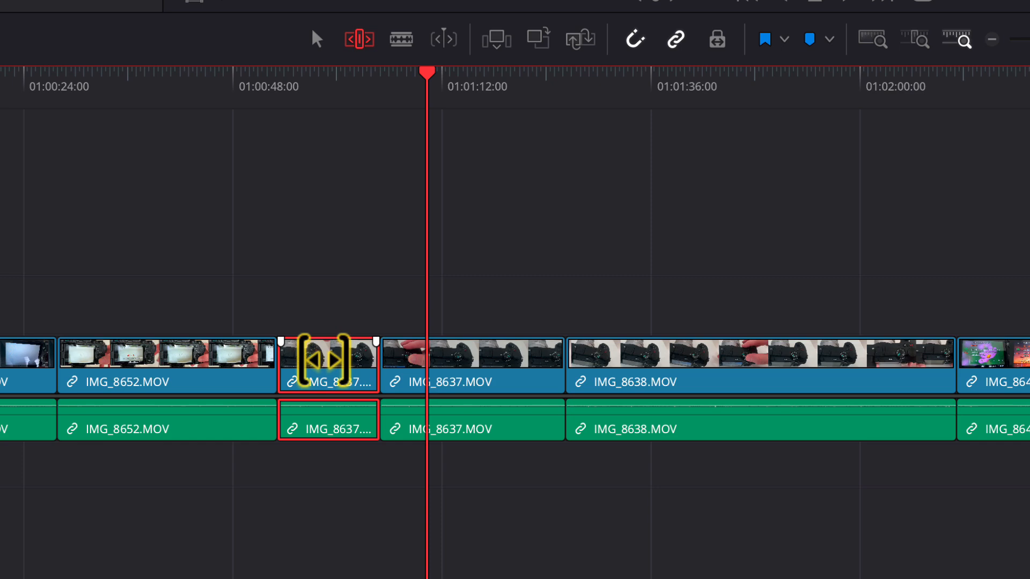
With the Trim tool, slip the contents of the first IMG_8637 clip, then return to the selection tool
{"action": "left_click_drag", "start_coordinate": [324, 360], "coordinate": [336, 357]}
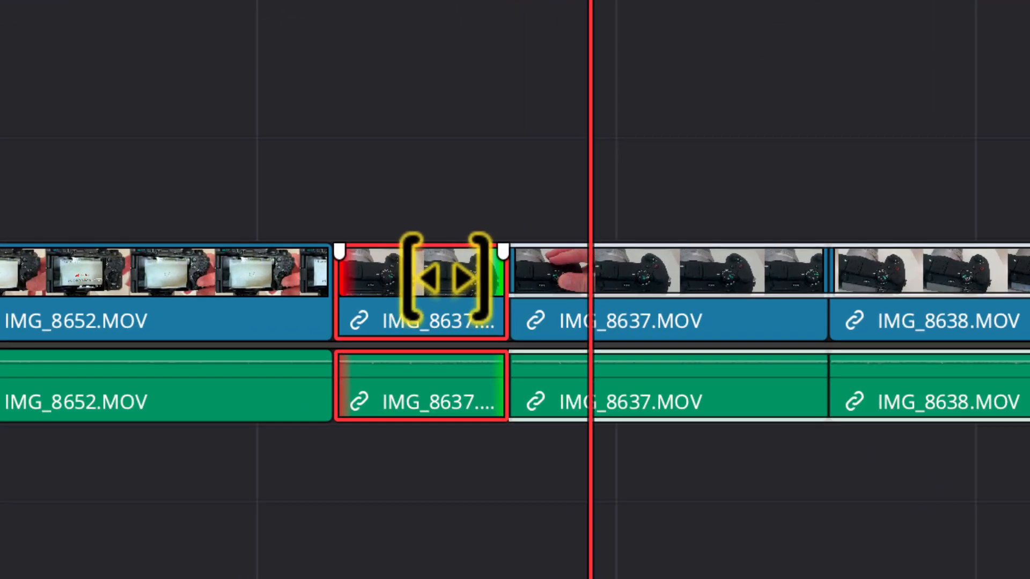
{"action": "left_click_drag", "start_coordinate": [454, 276], "coordinate": [33, 294]}
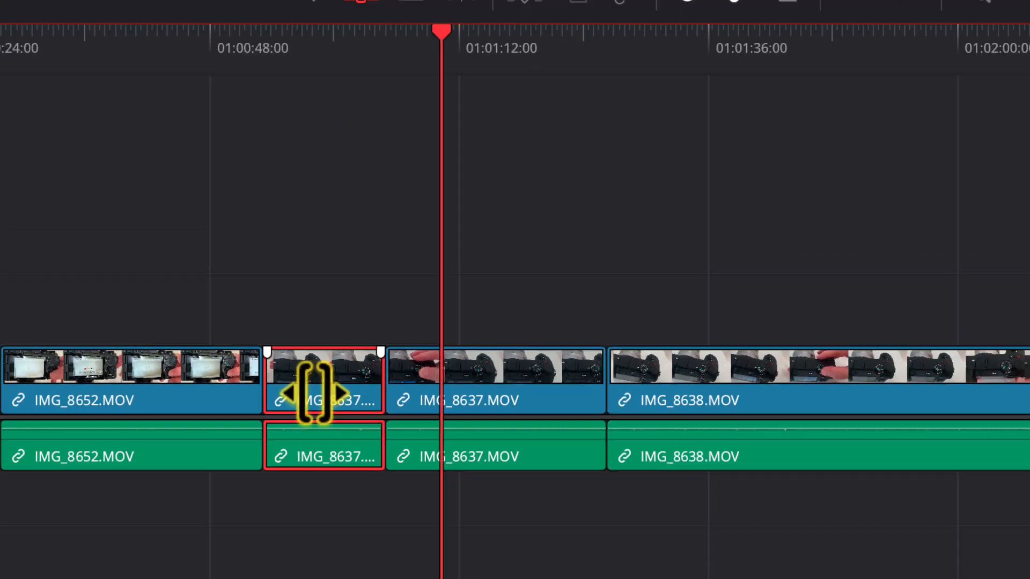
{"action": "left_click", "coordinate": [256, 146]}
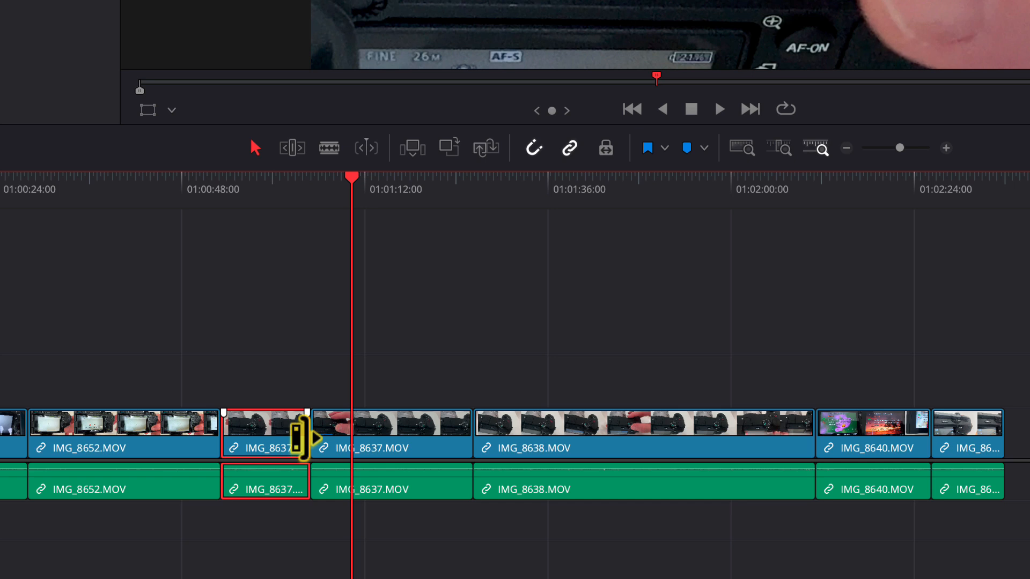
Switch to the Trim tool and ripple-extend the end of the first IMG_8637 clip
{"action": "mouse_move", "coordinate": [303, 437]}
{"action": "left_mouse_down"}
{"action": "mouse_move", "coordinate": [341, 437]}
{"action": "mouse_move", "coordinate": [308, 438]}
{"action": "left_mouse_up"}
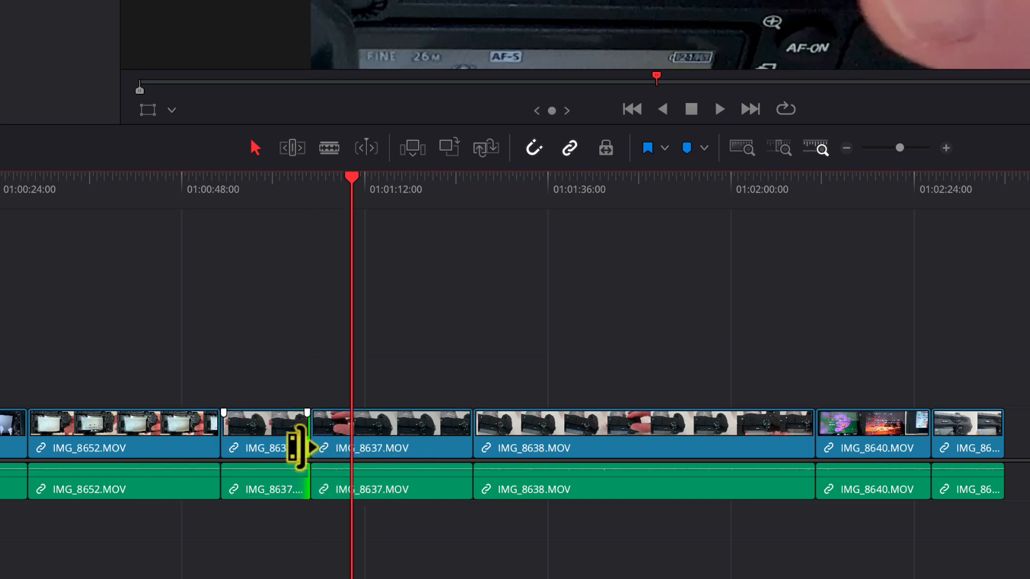
{"action": "key", "text": "t"}
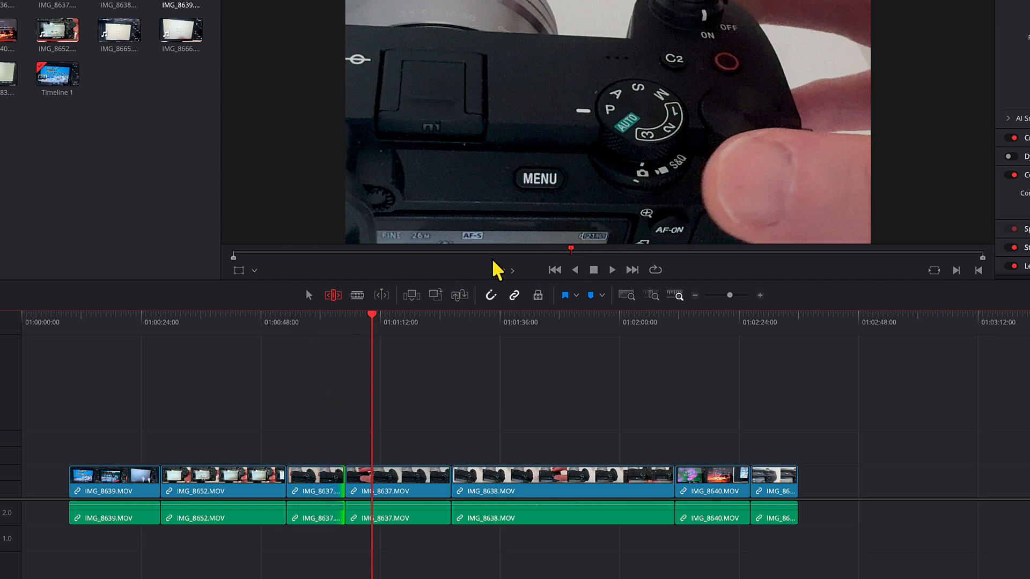
{"action": "left_click_drag", "start_coordinate": [302, 485], "coordinate": [325, 477]}
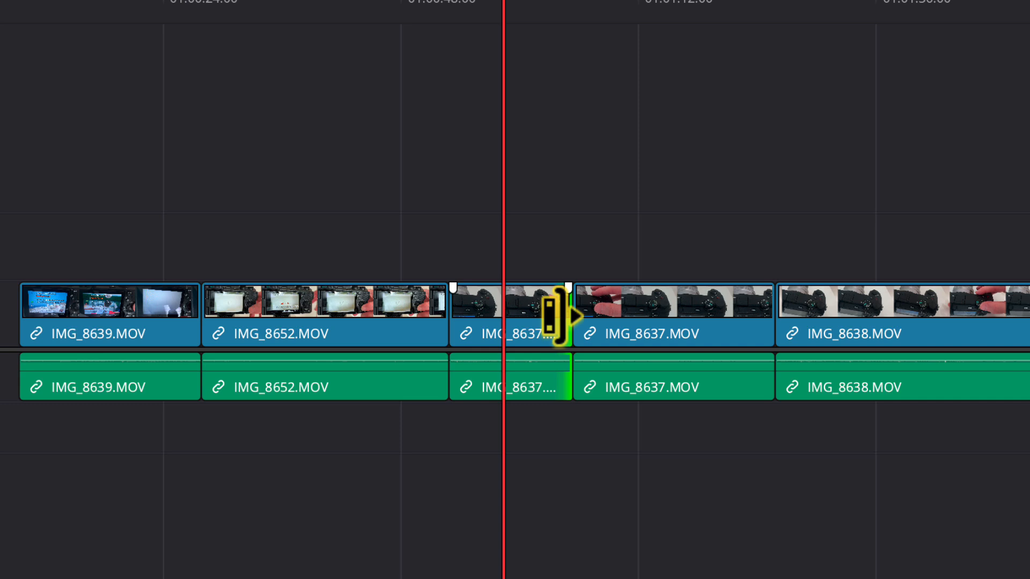
{"action": "left_click_drag", "start_coordinate": [558, 317], "coordinate": [617, 317]}
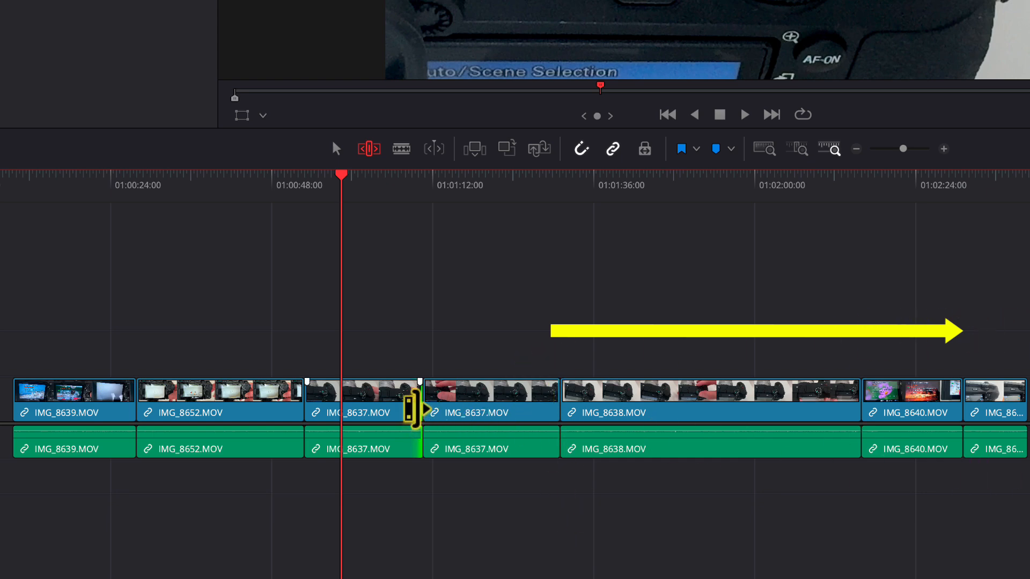
Ripple-drag the end of the first IMG_8637 clip later, pushing the following clips right, then back earlier, and return to the selection tool
{"action": "left_click_drag", "start_coordinate": [409, 420], "coordinate": [480, 408]}
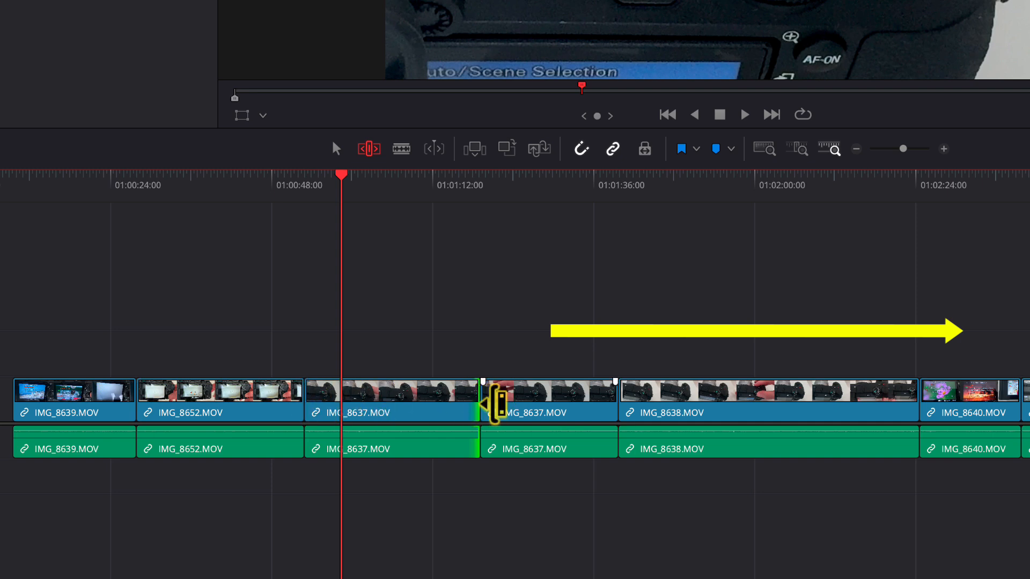
{"action": "left_click_drag", "start_coordinate": [496, 405], "coordinate": [396, 408]}
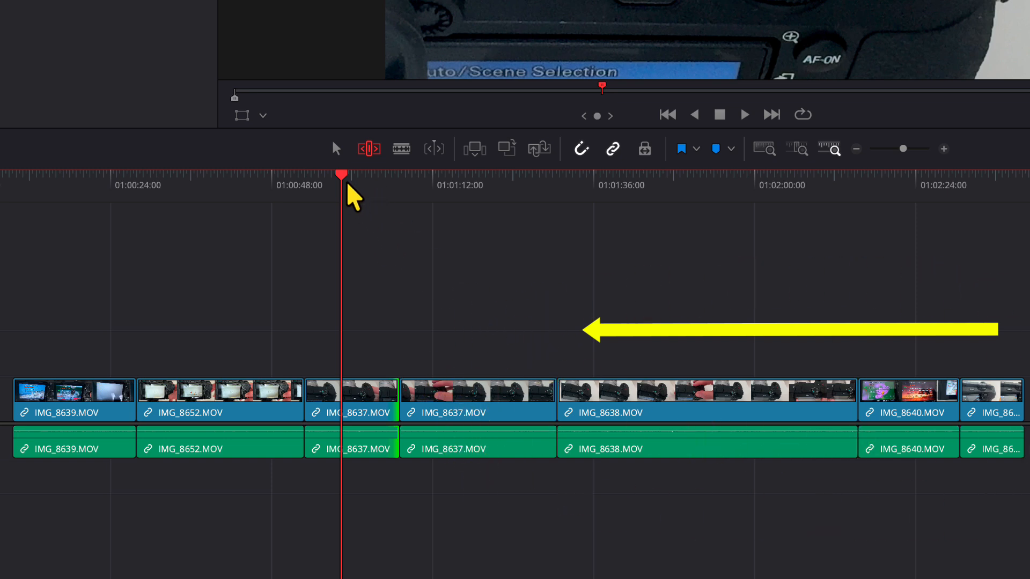
{"action": "left_click", "coordinate": [336, 151]}
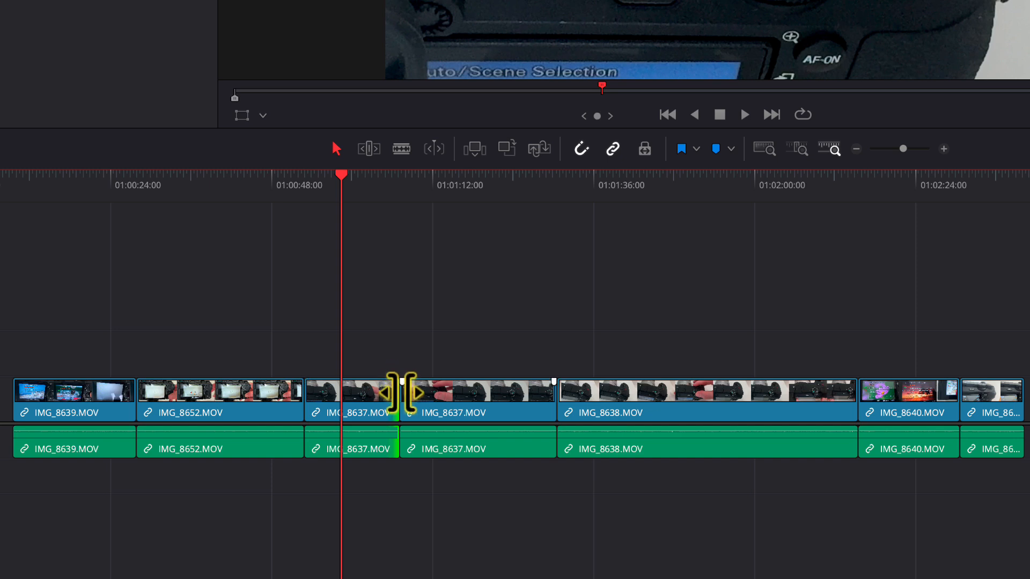
Trim the end of the first IMG_8637 clip slightly later with the selection tool, then reselect the Trim tool
{"action": "mouse_move", "coordinate": [395, 400]}
{"action": "left_mouse_down"}
{"action": "mouse_move", "coordinate": [449, 401]}
{"action": "mouse_move", "coordinate": [403, 403]}
{"action": "left_mouse_up"}
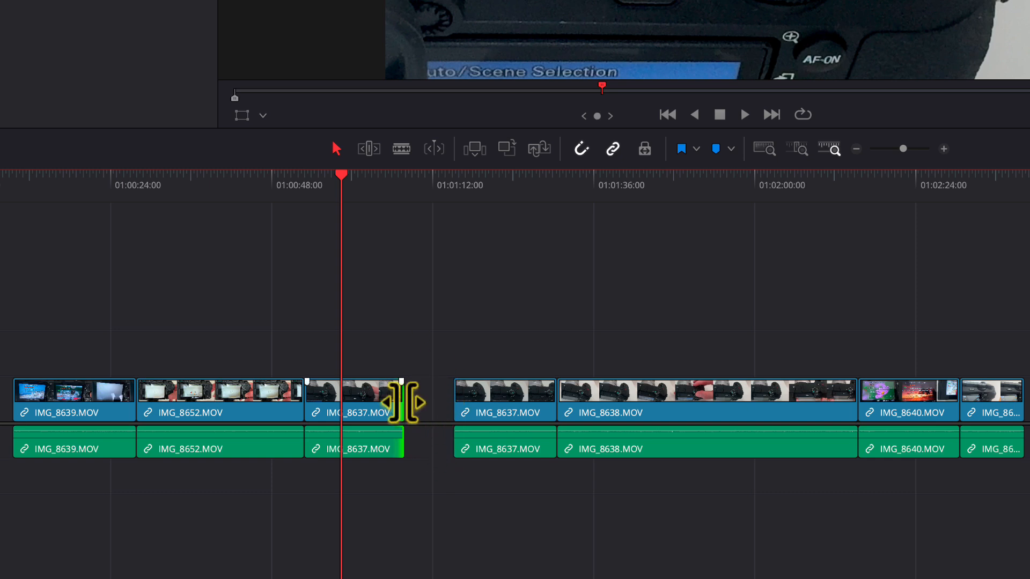
{"action": "mouse_move", "coordinate": [405, 402]}
{"action": "left_mouse_down"}
{"action": "mouse_move", "coordinate": [452, 403]}
{"action": "mouse_move", "coordinate": [401, 409]}
{"action": "mouse_move", "coordinate": [410, 409]}
{"action": "left_mouse_up"}
{"action": "left_click", "coordinate": [369, 148]}
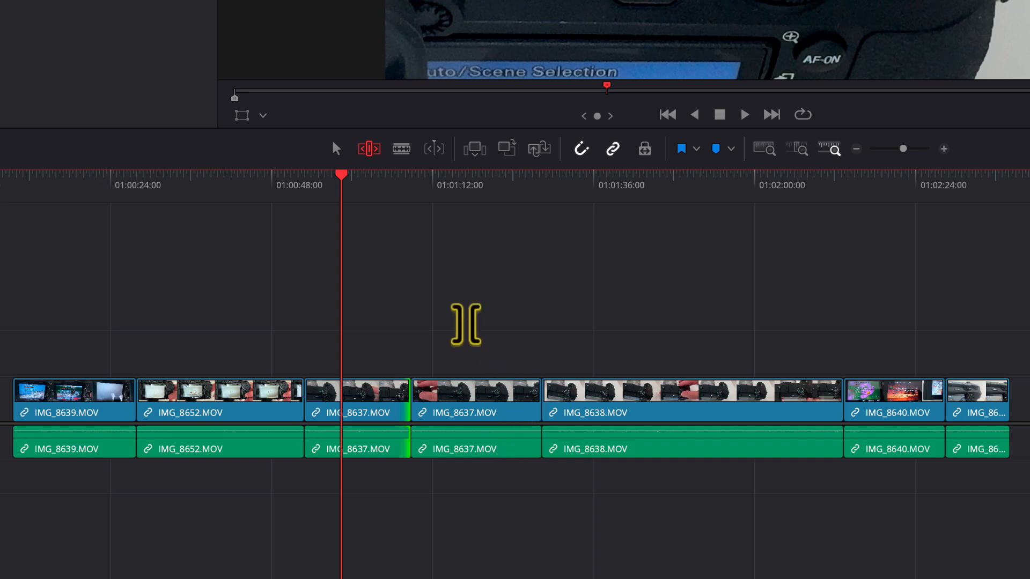
With the Blade tool, cut the IMG_8638 clip in two places and the second IMG_8637 clip once
{"action": "left_click", "coordinate": [403, 156]}
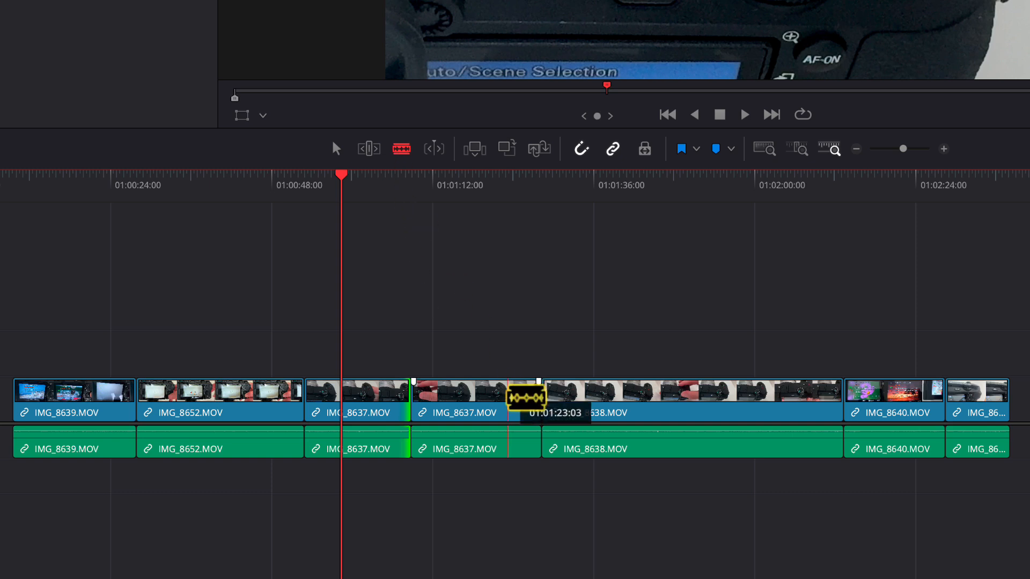
{"action": "left_click", "coordinate": [638, 400]}
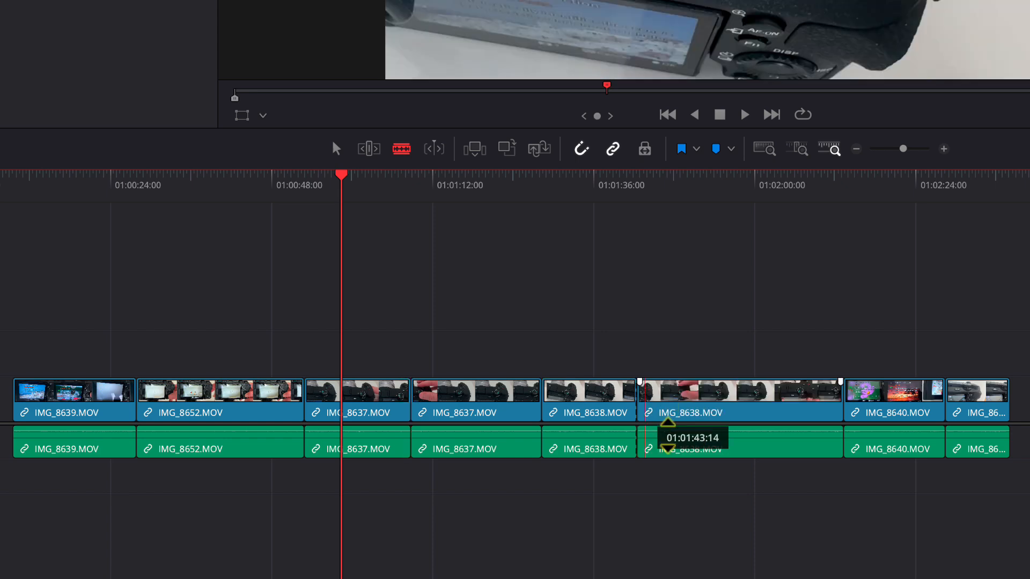
{"action": "left_click", "coordinate": [731, 403]}
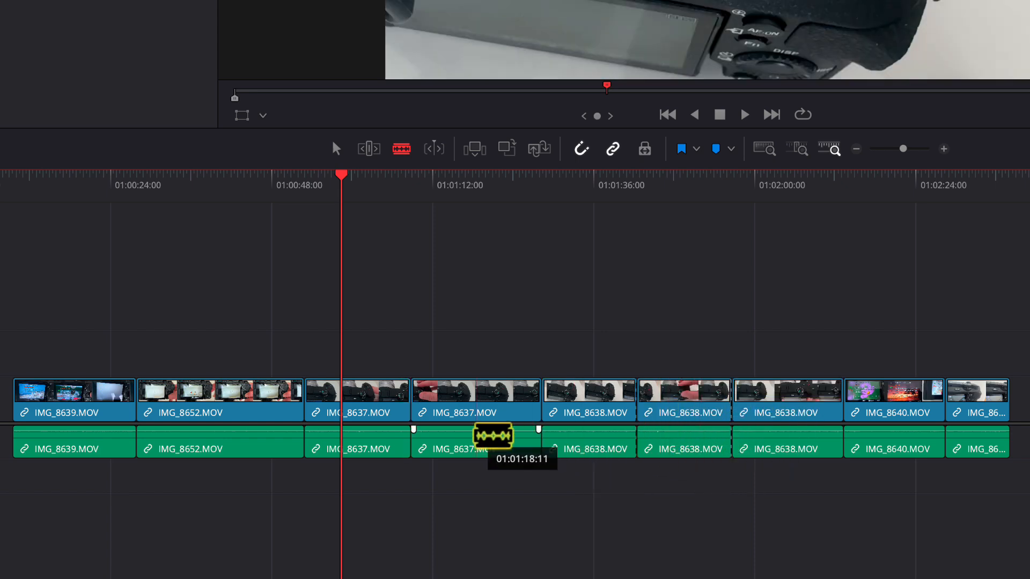
{"action": "left_click", "coordinate": [472, 442]}
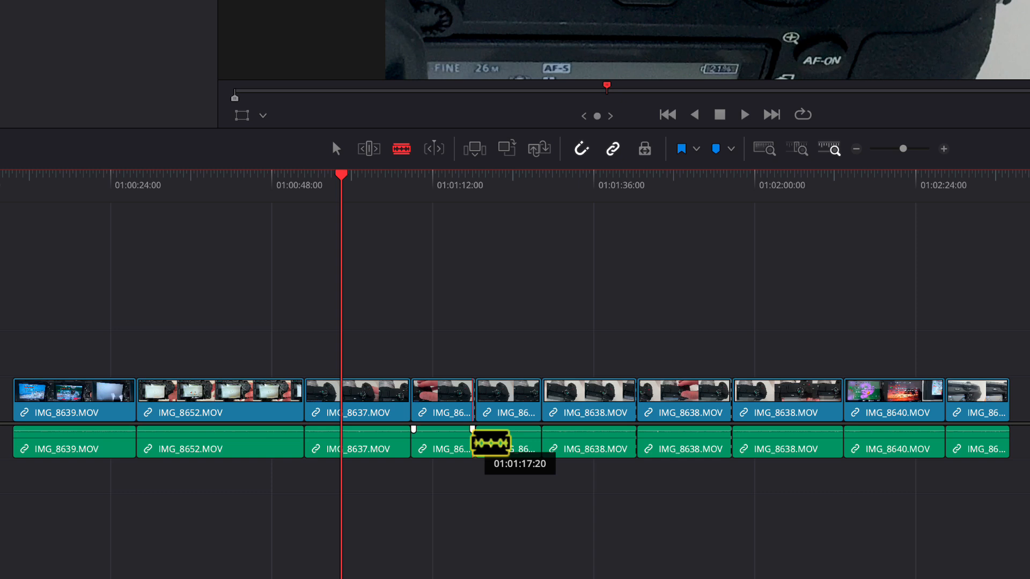
Undo the last four edits
{"action": "key", "text": "ctrl+z"}
{"action": "key", "text": "ctrl+z"}
{"action": "key", "text": "ctrl+z"}
{"action": "key", "text": "ctrl+z"}
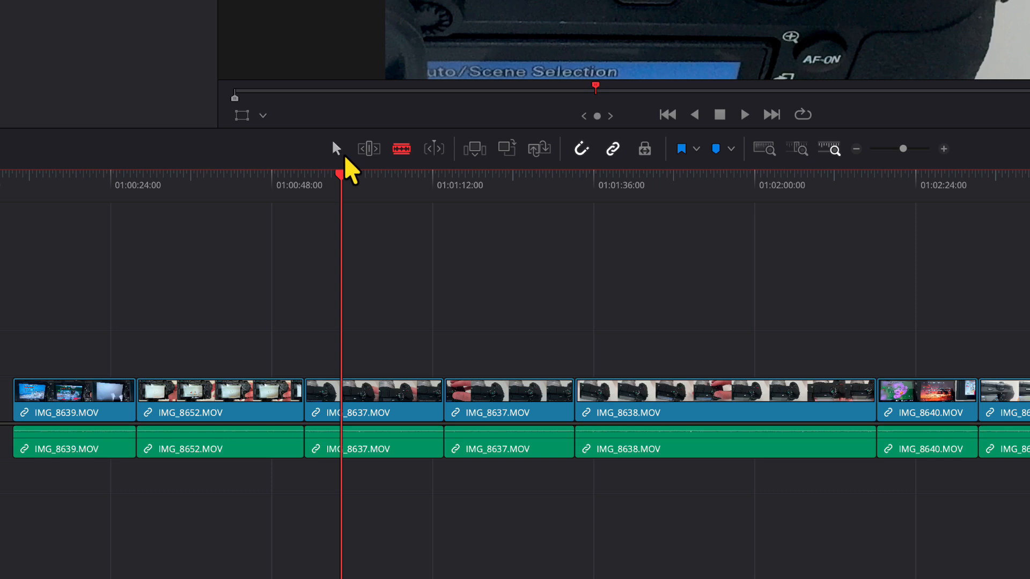
Return to the selection tool and split the second IMG_8637 clip at the playhead placed within it
{"action": "left_click", "coordinate": [338, 151]}
{"action": "left_click", "coordinate": [500, 181]}
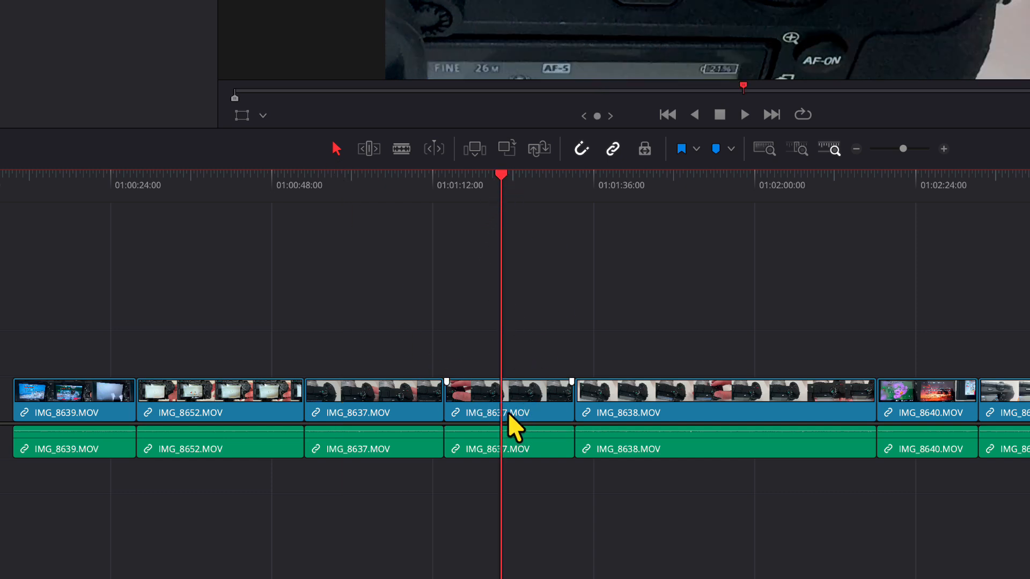
{"action": "key", "text": "super+b"}
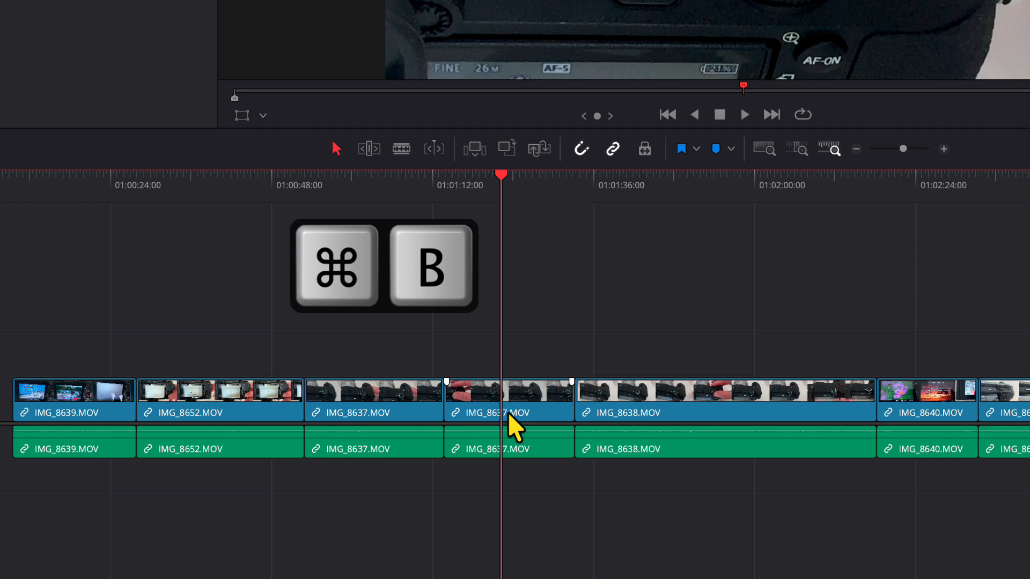
{"action": "key", "text": "super+b"}
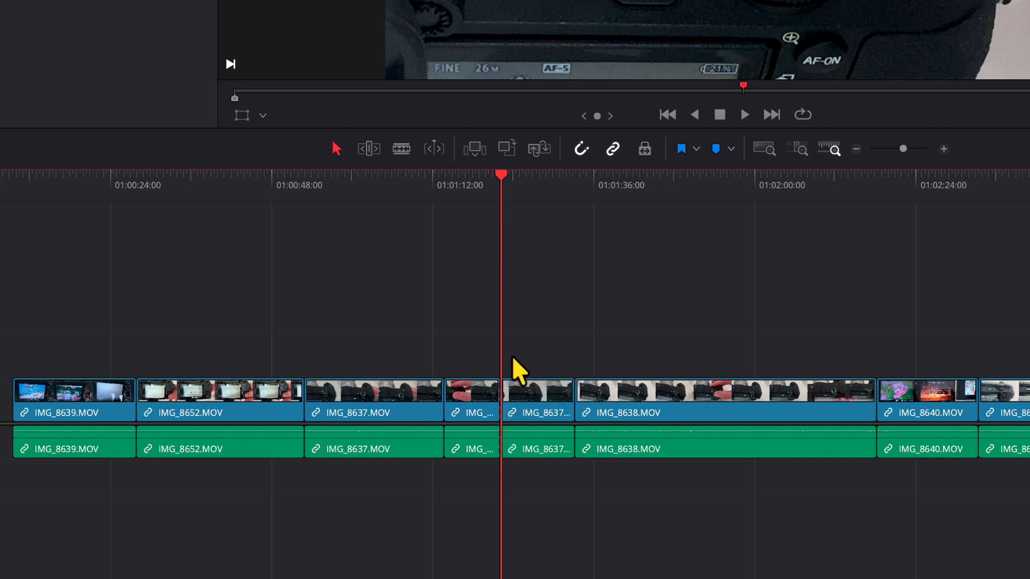
Split the IMG_8638 clip at the playhead, about a third of the way into the clip
{"action": "left_click", "coordinate": [475, 188]}
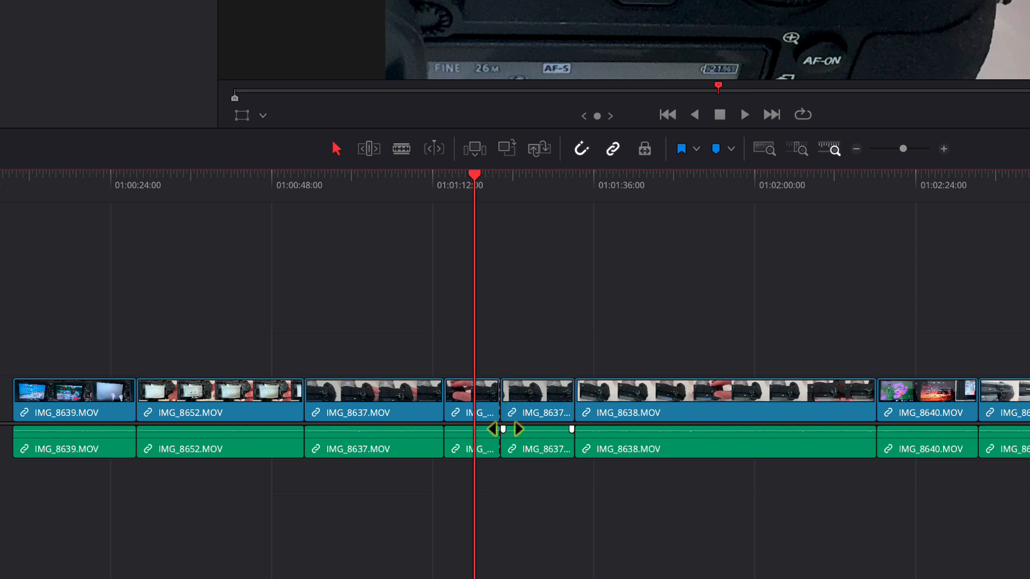
{"action": "left_click", "coordinate": [687, 189]}
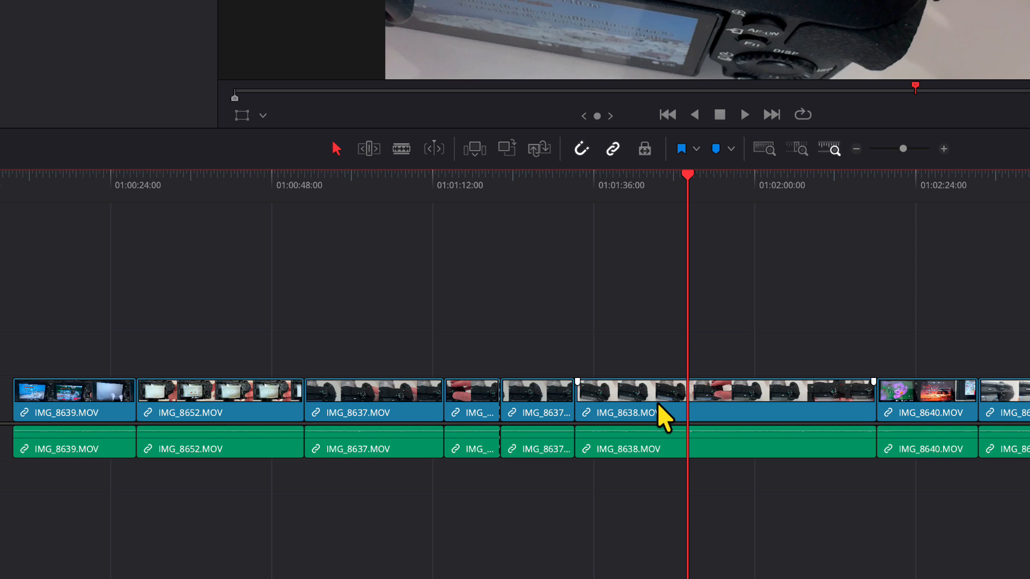
{"action": "key", "text": "ctrl+b"}
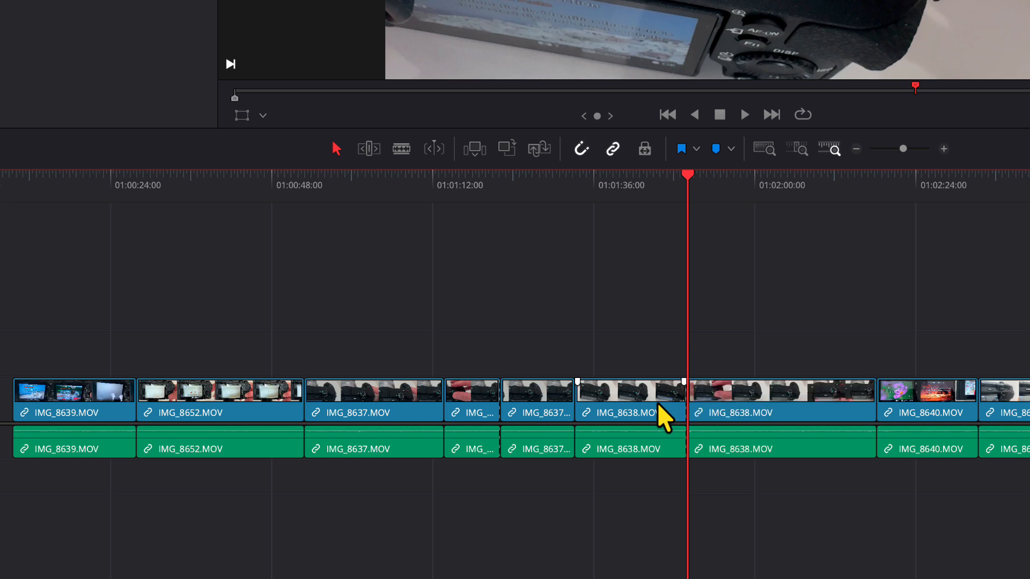